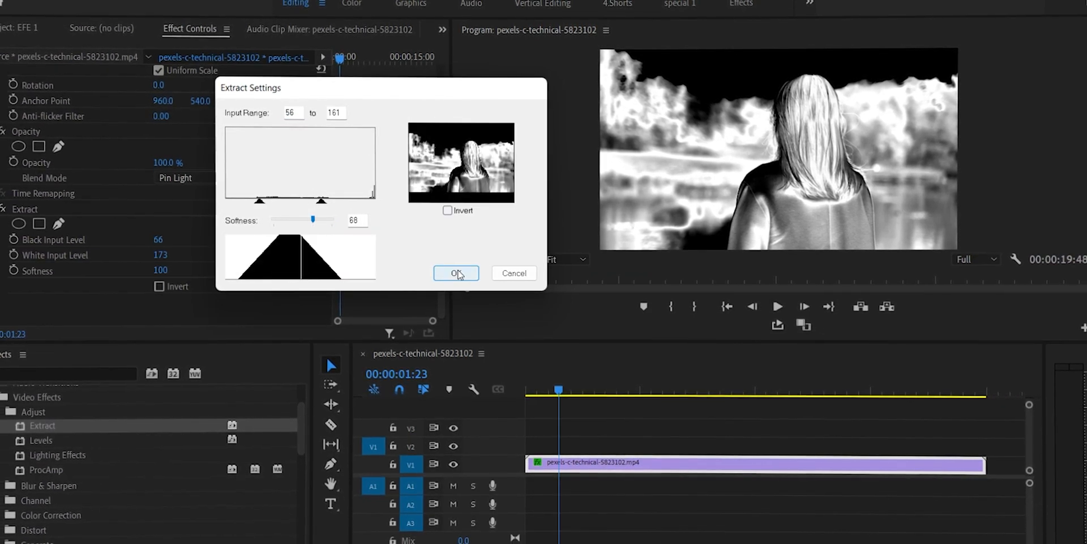
# Step: Apply the Extract settings with input range 56 to 161 and softness 68, and set the V2 clip's blend mode to Screen
pyautogui.click(456, 273)
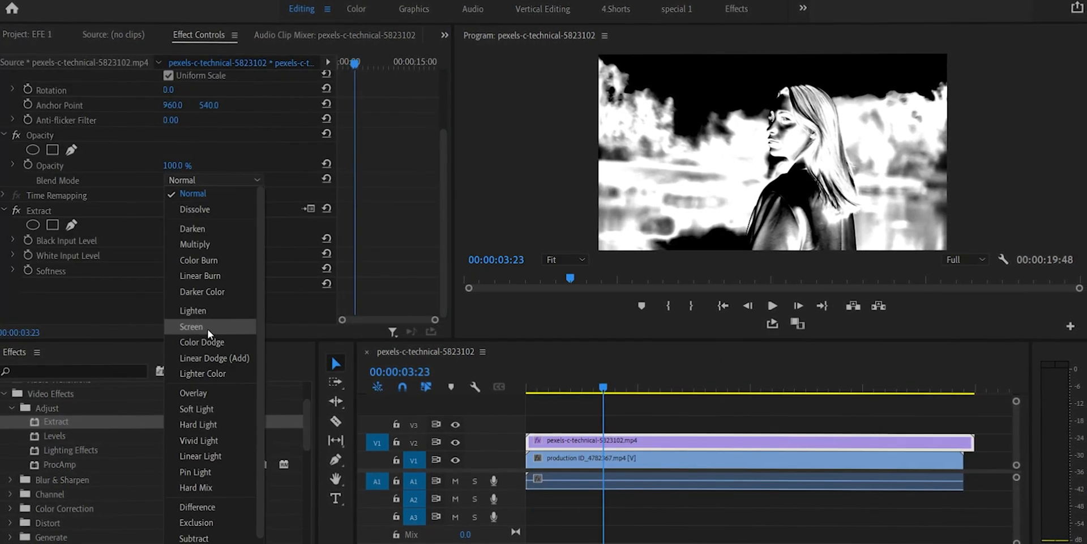
pyautogui.click(207, 328)
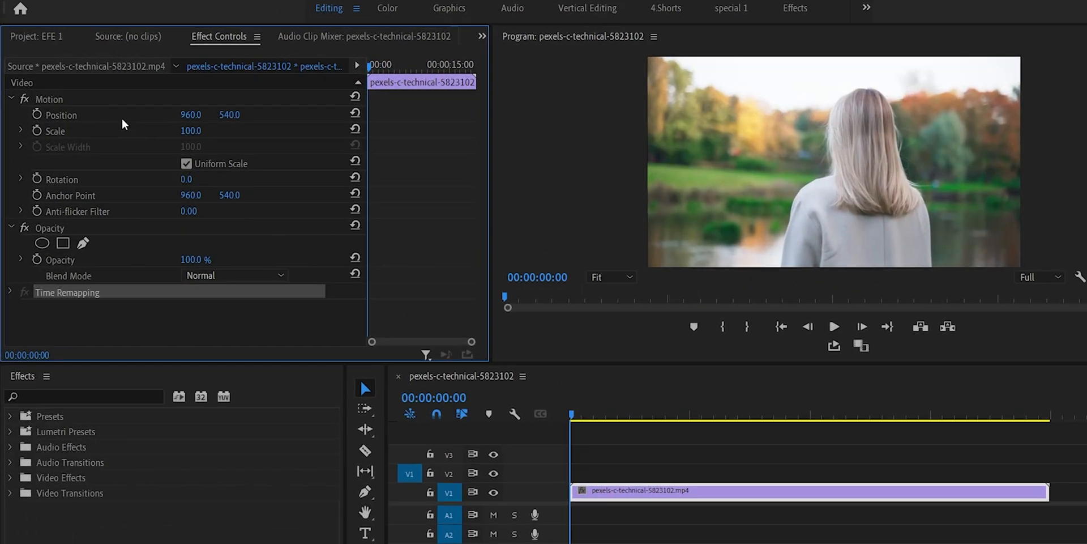
pyautogui.click(56, 95)
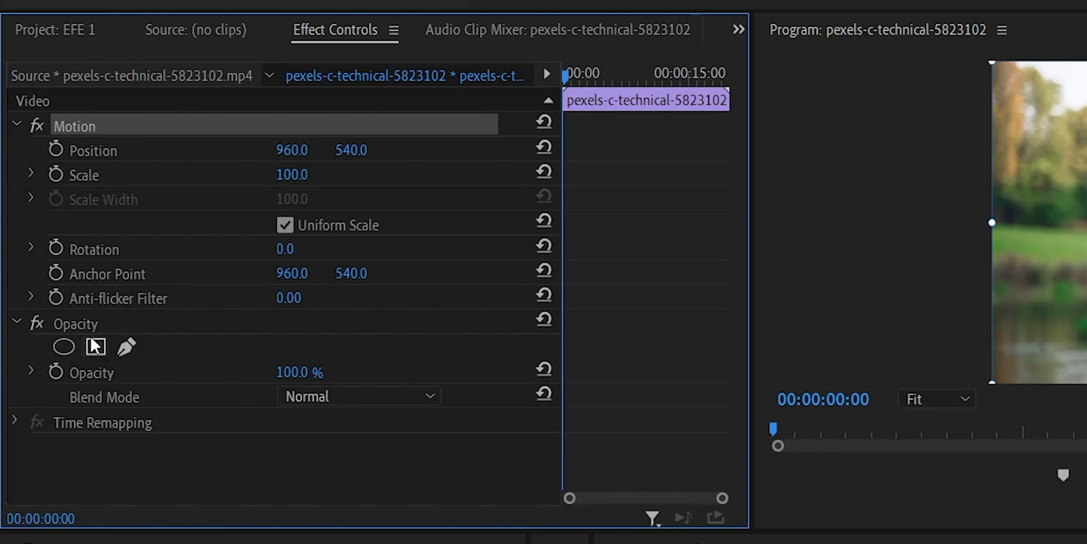
pyautogui.click(90, 331)
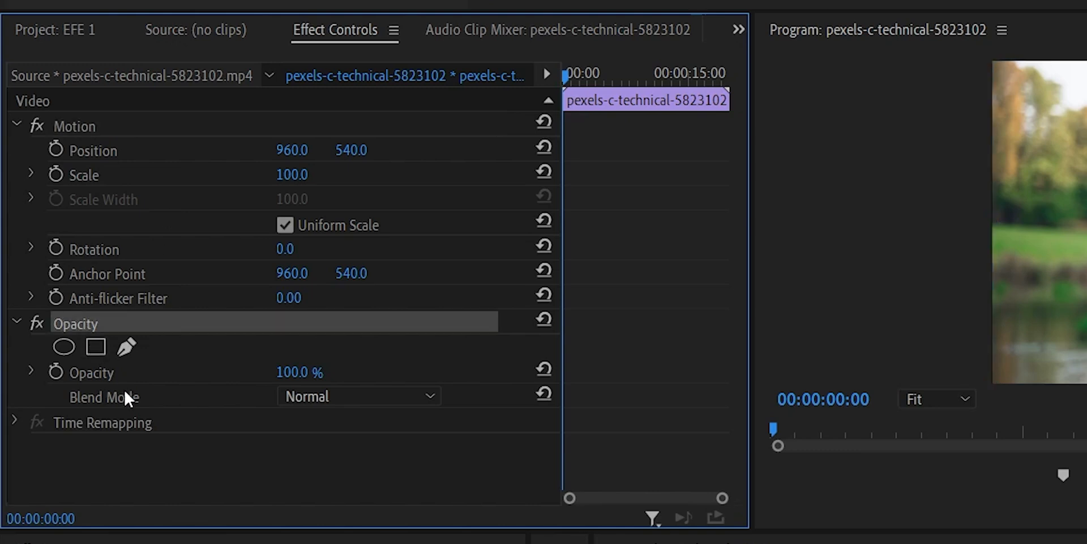
pyautogui.click(114, 423)
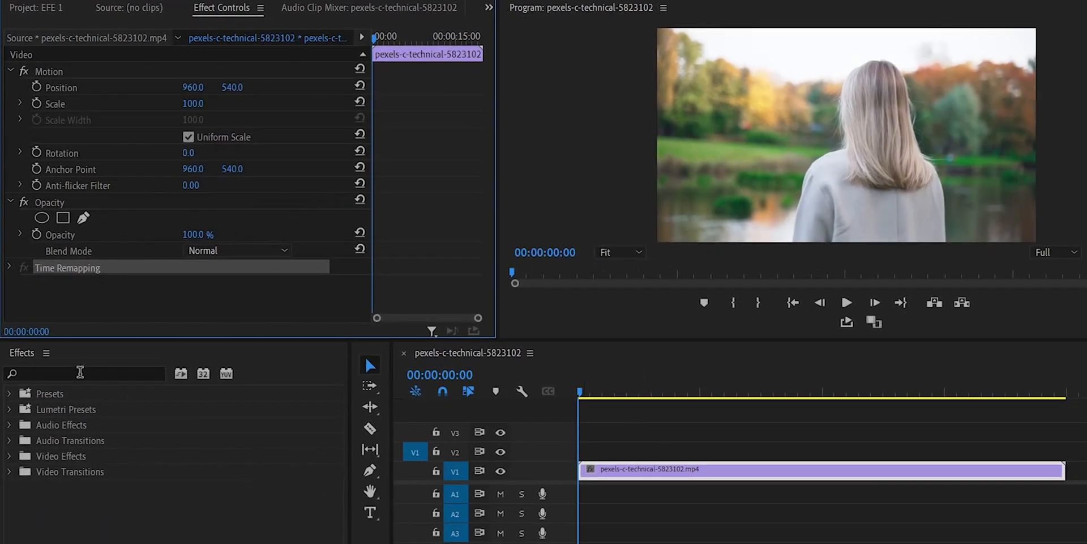
# Step: Search the effects for "gaussian" and apply the Gaussian Blur video effect to the clip on V1
pyautogui.click(80, 371)
pyautogui.write('ga')
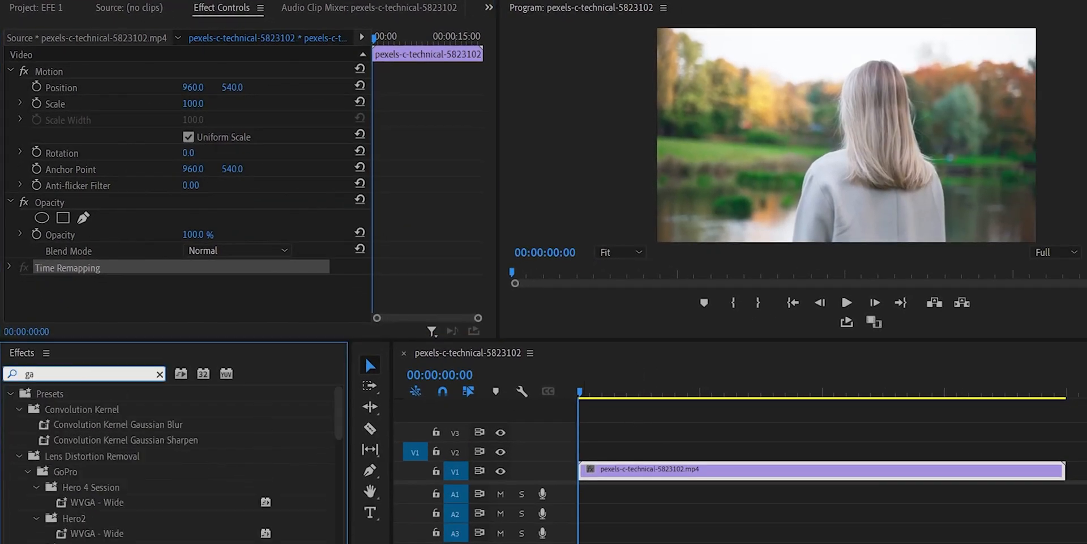
pyautogui.write('ussian')
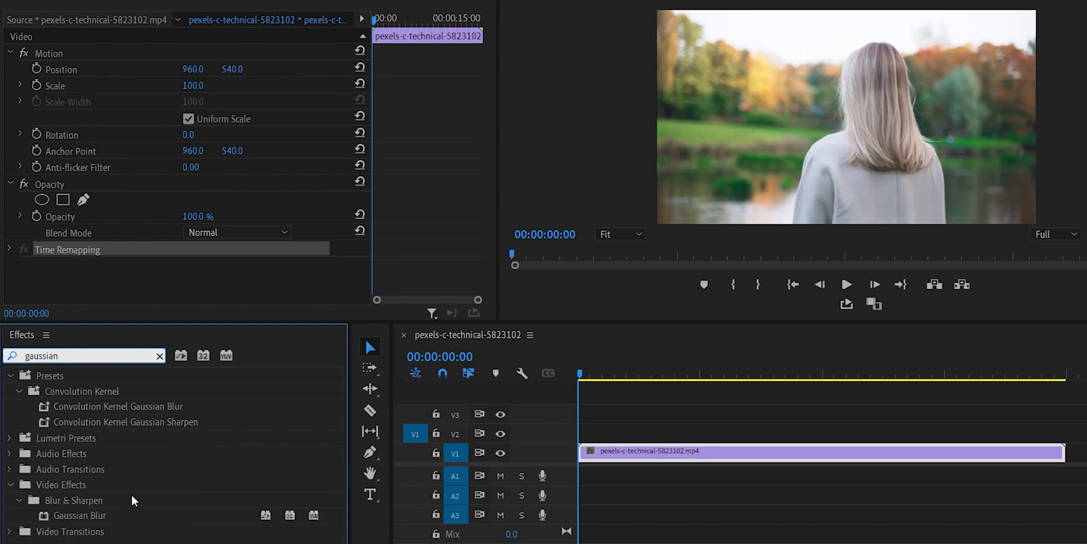
pyautogui.moveTo(88, 522); pyautogui.dragTo(181, 524)
pyautogui.doubleClick(151, 515)
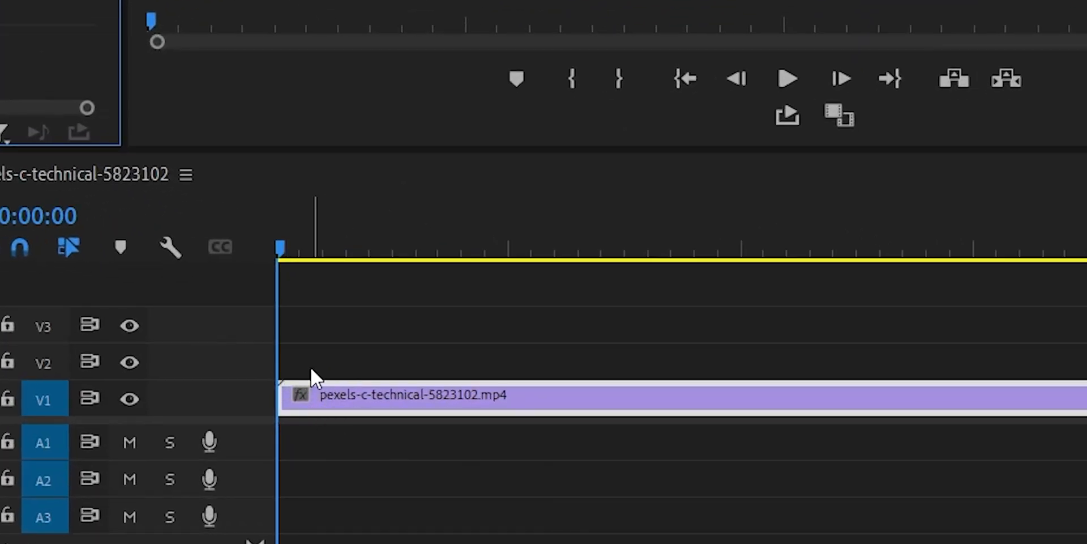
pyautogui.moveTo(2, 317); pyautogui.dragTo(505, 394)
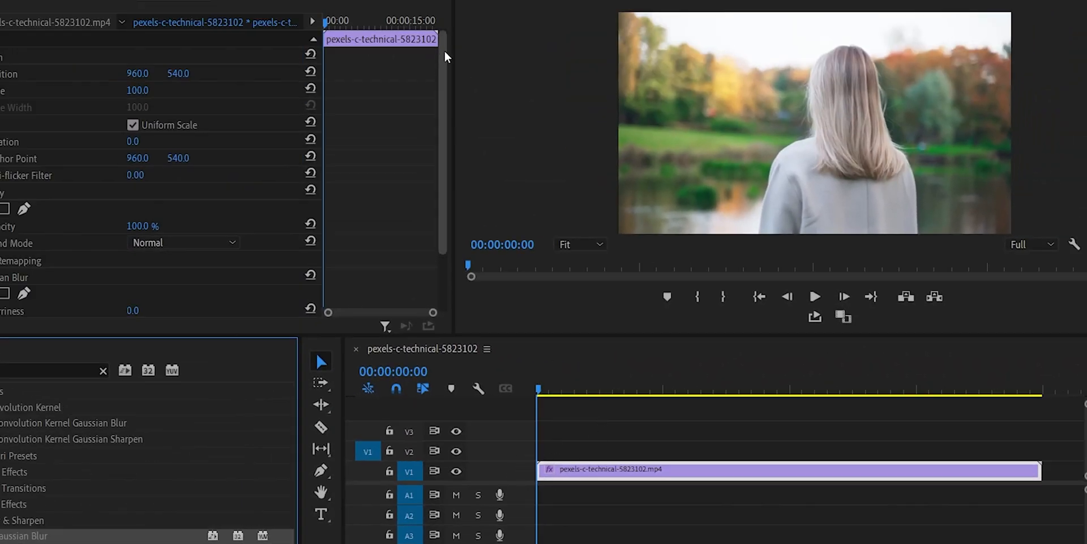
# Step: Set the clip's Gaussian Blur blurriness to 61
pyautogui.moveTo(444, 55); pyautogui.dragTo(446, 158)
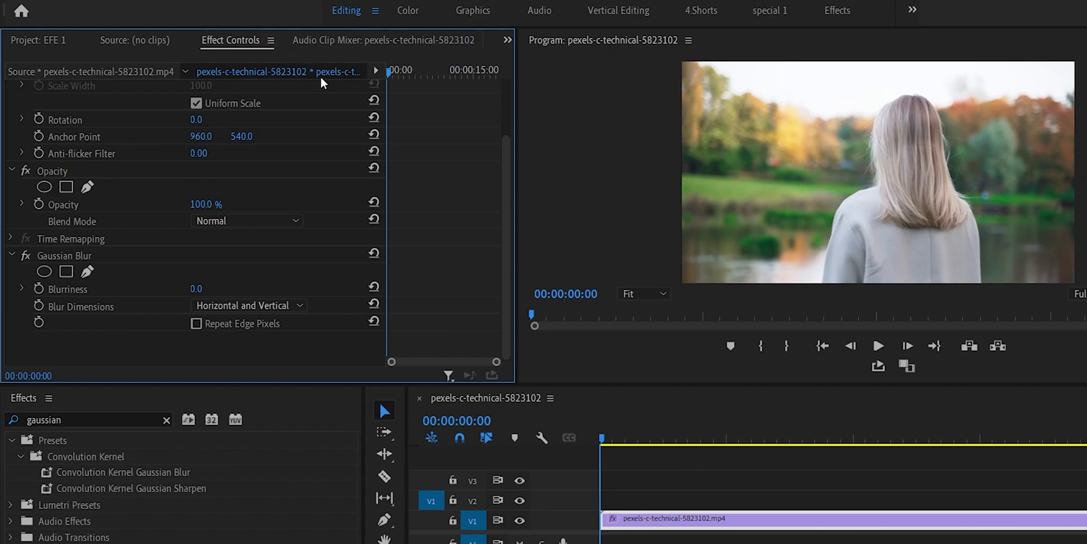
pyautogui.click(68, 255)
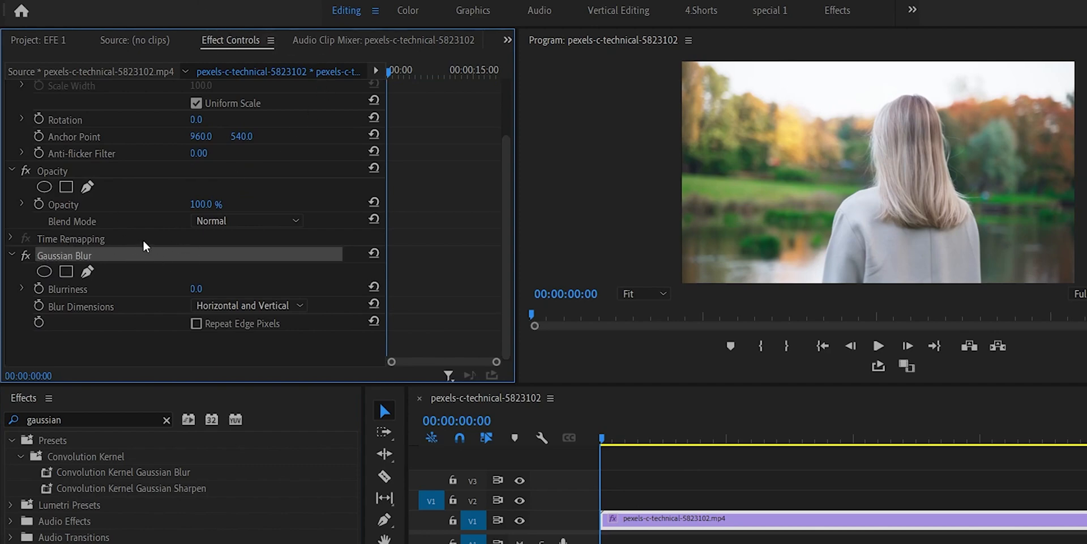
pyautogui.moveTo(196, 288); pyautogui.dragTo(227, 288)
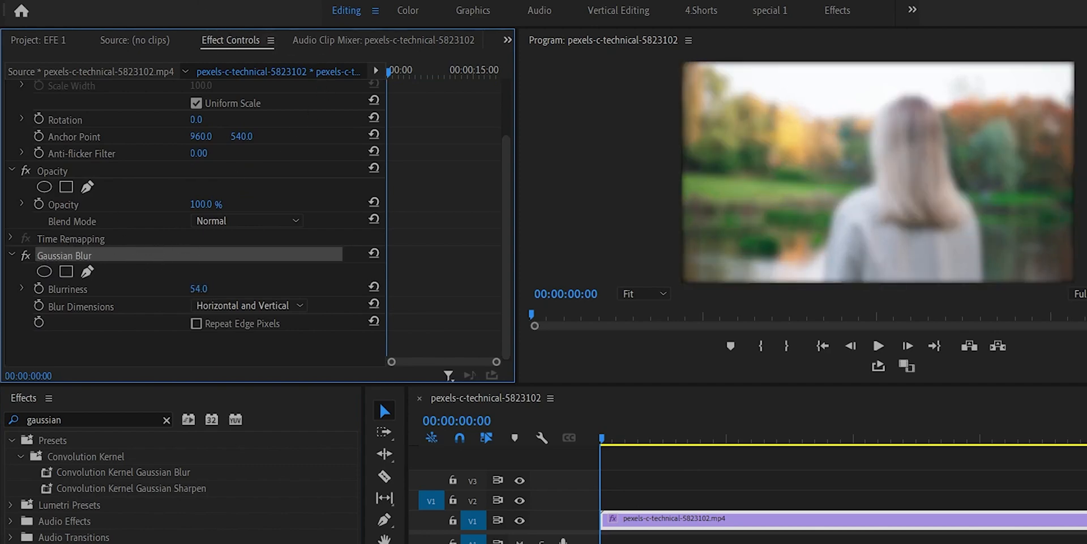
pyautogui.hotkey('ctrl', 'z')
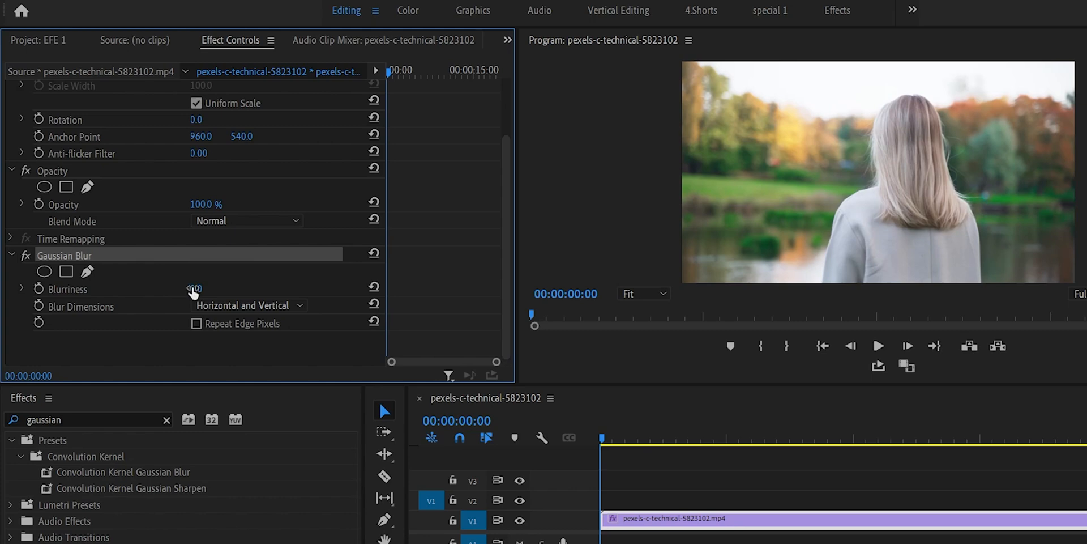
pyautogui.moveTo(199, 288); pyautogui.dragTo(214, 288)
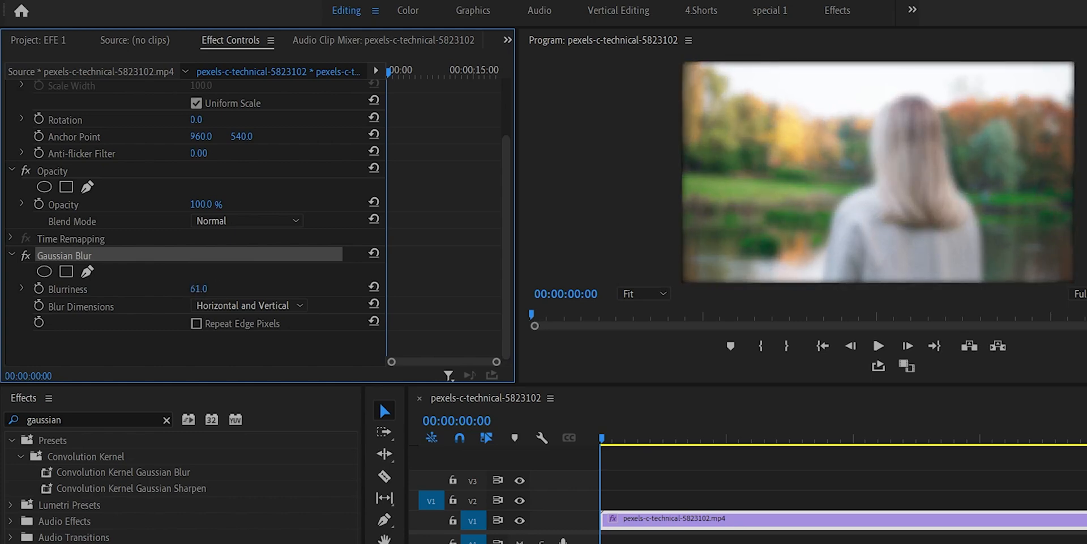
# Step: Draw a closed freeform mask for the Gaussian Blur around the woman's head and shoulders in the preview
pyautogui.click(87, 271)
pyautogui.click(876, 89)
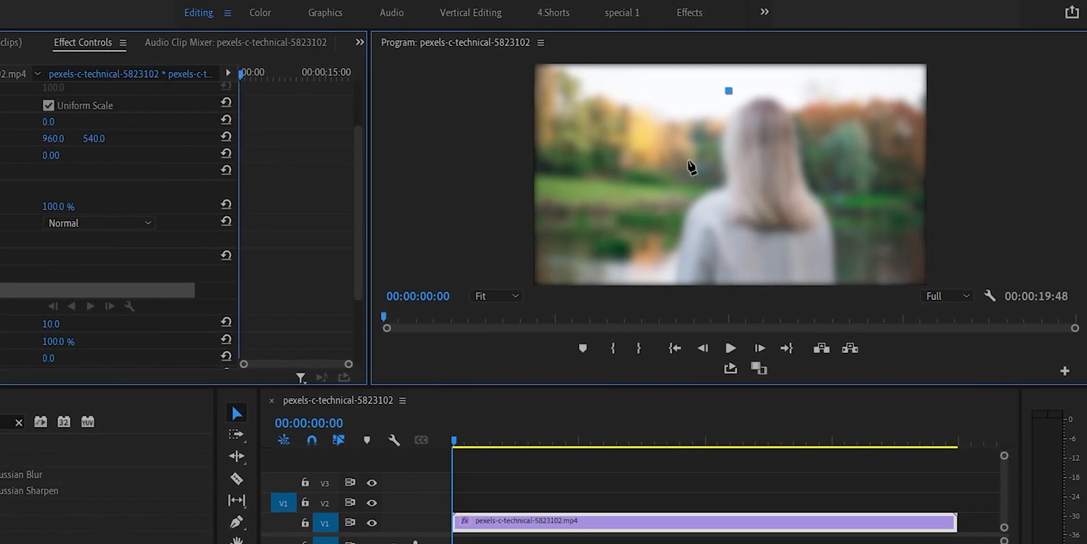
pyautogui.click(689, 161)
pyautogui.click(668, 219)
pyautogui.click(703, 237)
pyautogui.click(781, 241)
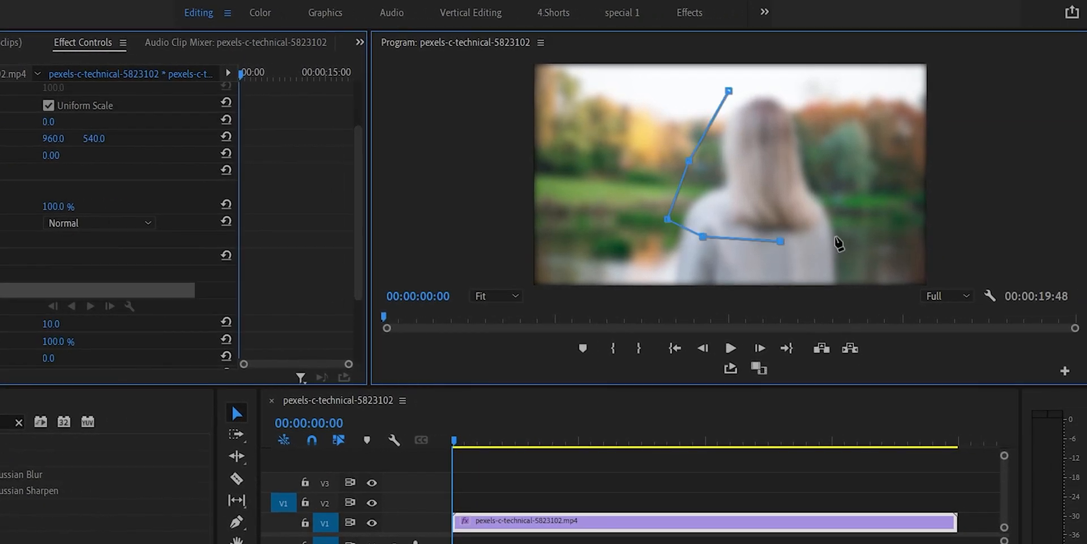
pyautogui.click(837, 237)
pyautogui.click(832, 198)
pyautogui.click(815, 161)
pyautogui.click(813, 119)
pyautogui.click(793, 77)
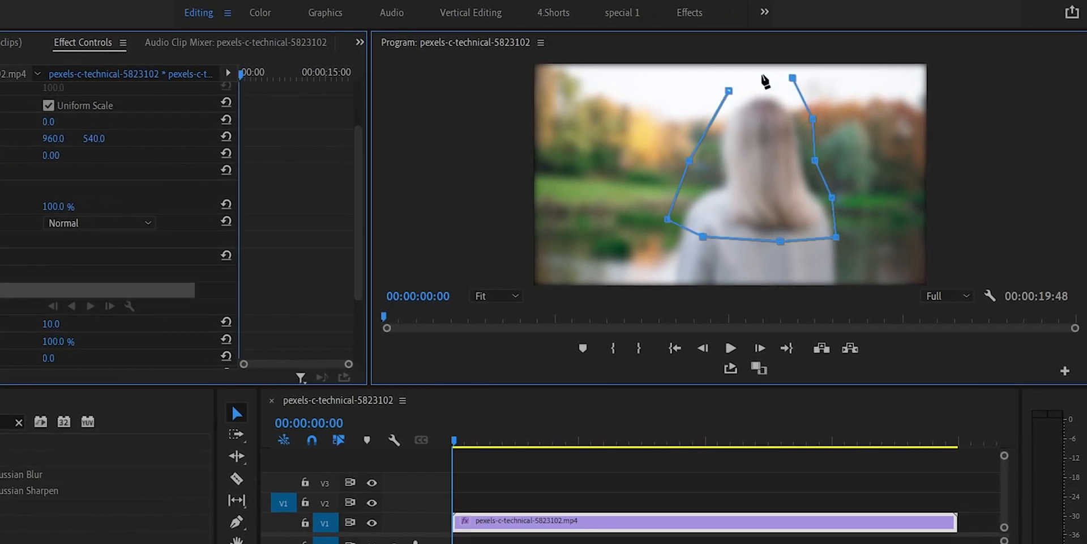
pyautogui.click(745, 77)
pyautogui.click(729, 90)
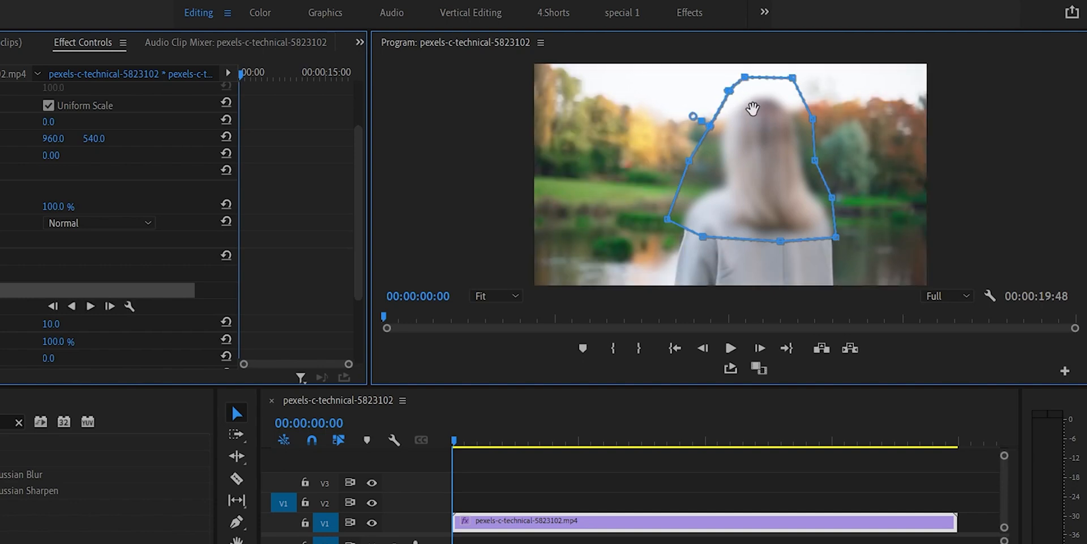
# Step: Clear the effects search and apply the Extract effect from the Adjust category of the video effects to the V1 clip
pyautogui.click(18, 422)
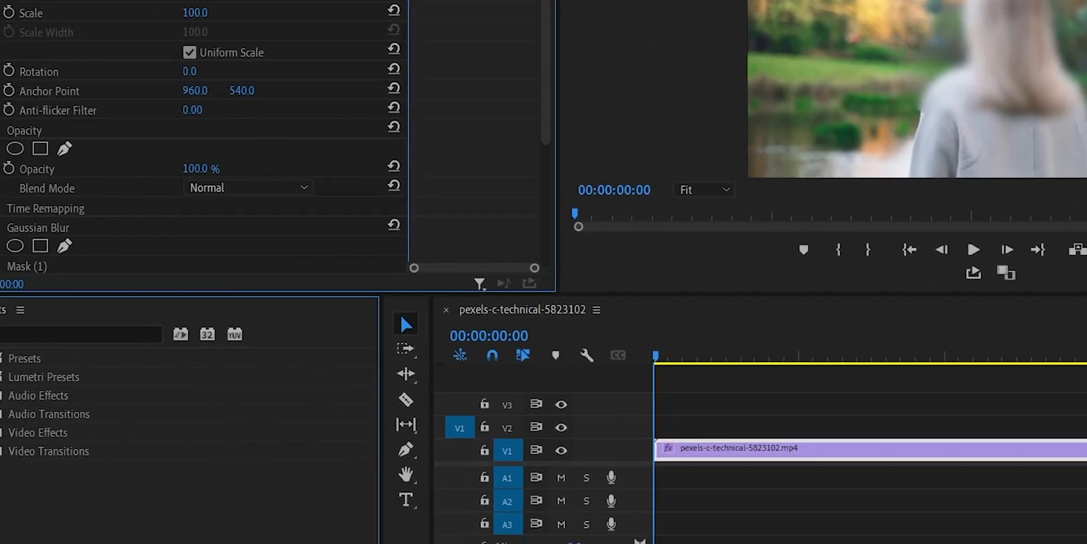
pyautogui.click(10, 412)
pyautogui.click(29, 434)
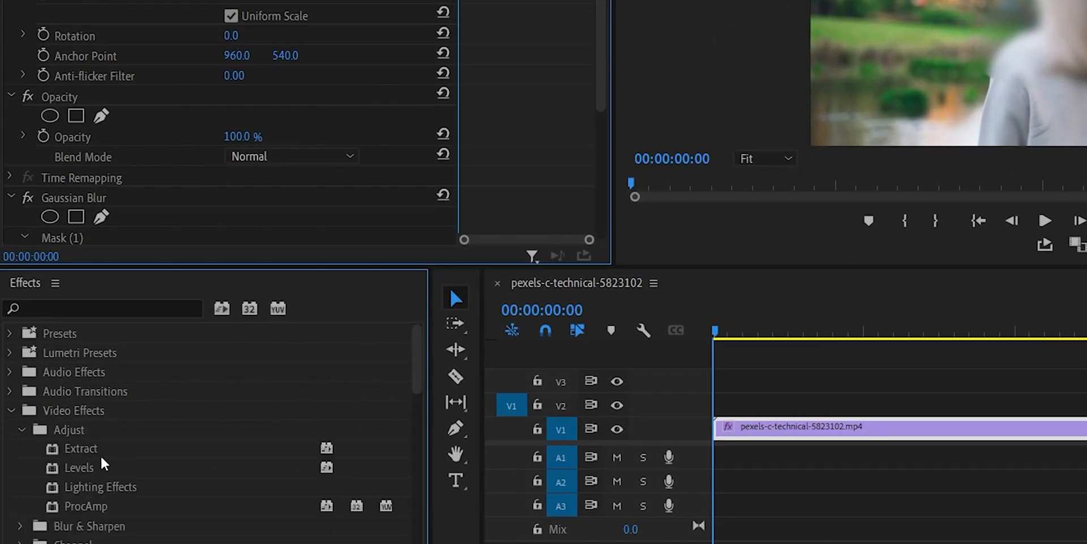
pyautogui.click(117, 449)
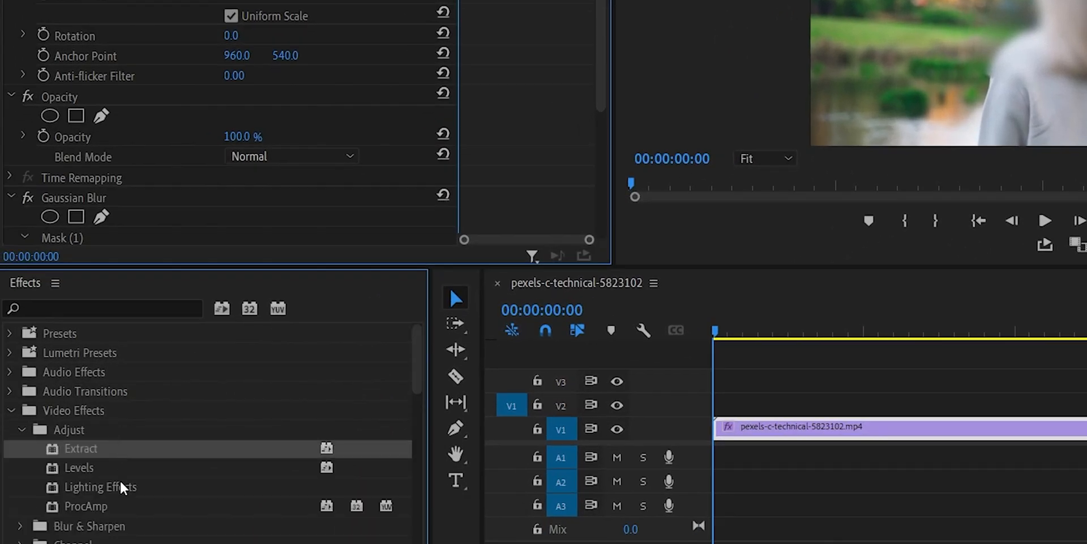
pyautogui.click(119, 469)
pyautogui.click(122, 488)
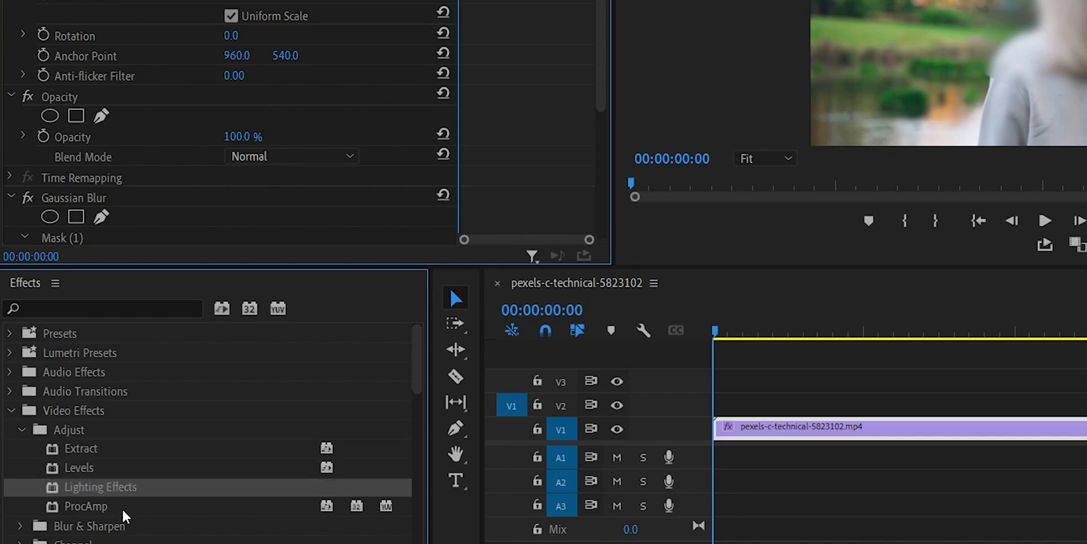
pyautogui.click(123, 512)
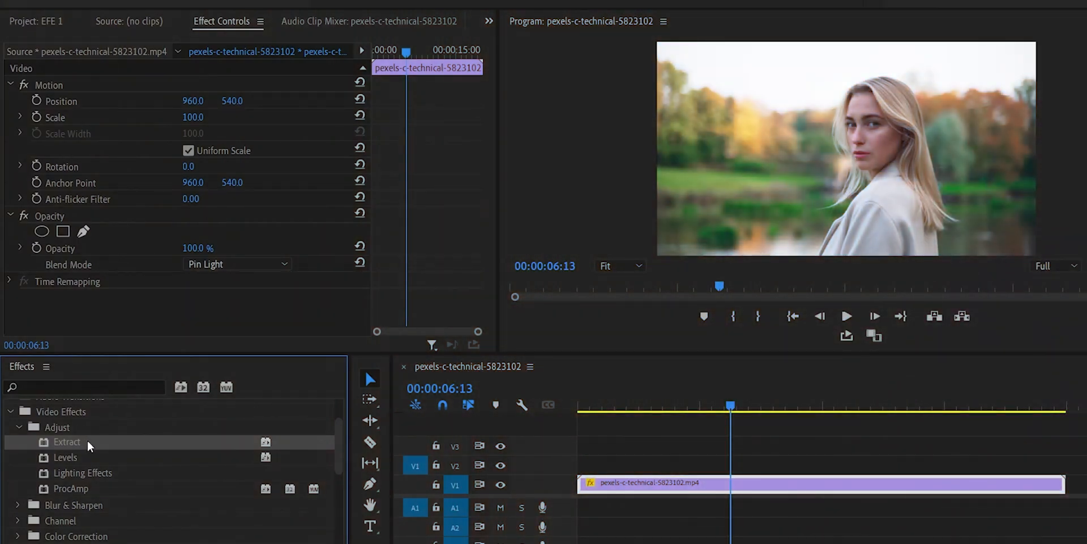
pyautogui.moveTo(90, 445); pyautogui.dragTo(673, 484)
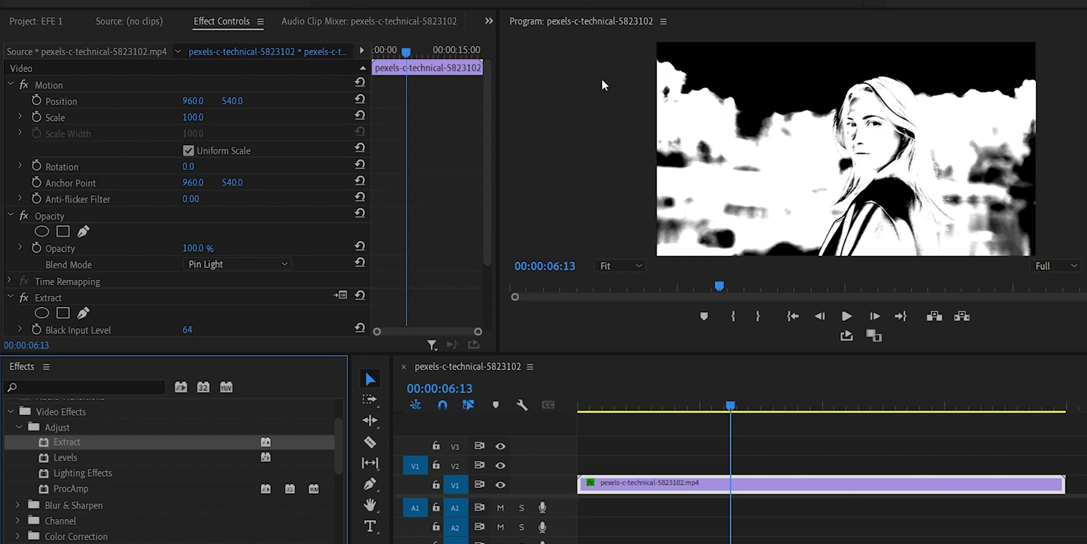
# Step: Set the Extract effect's black input level to 66, white input level to 173 and softness to 100
pyautogui.moveTo(491, 140); pyautogui.dragTo(481, 205)
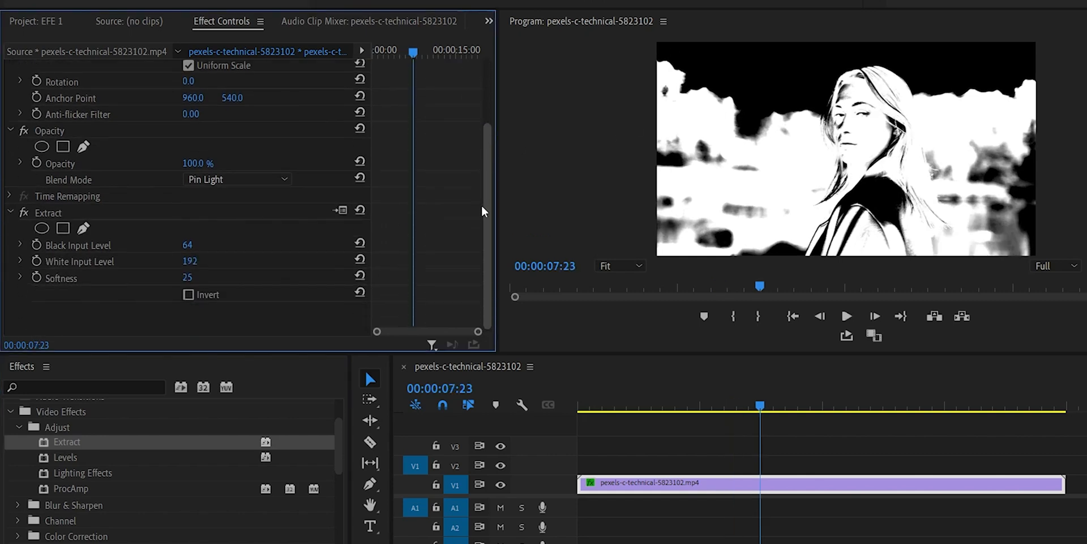
pyautogui.moveTo(190, 252); pyautogui.dragTo(189, 286)
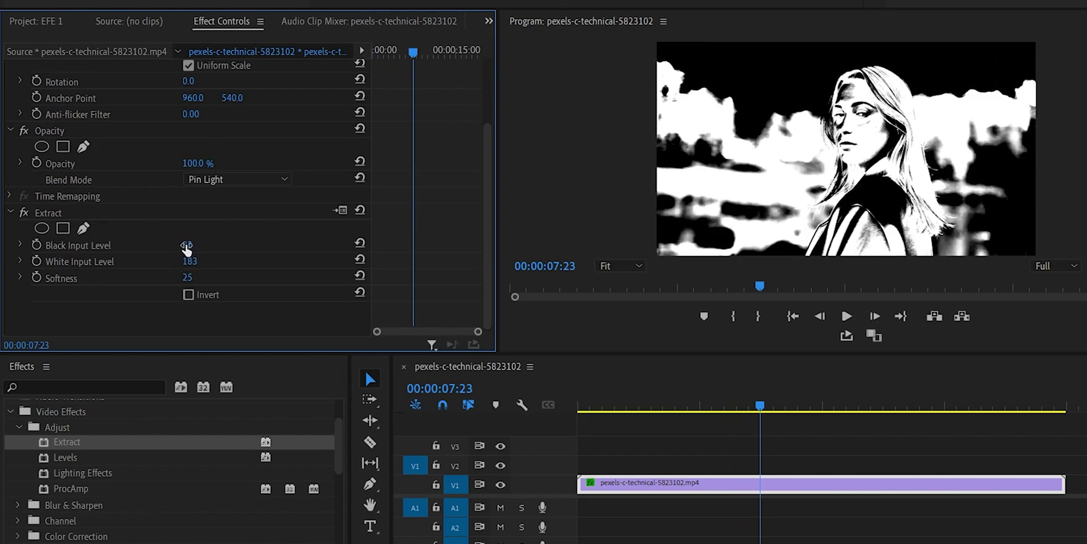
pyautogui.moveTo(188, 247); pyautogui.dragTo(171, 277)
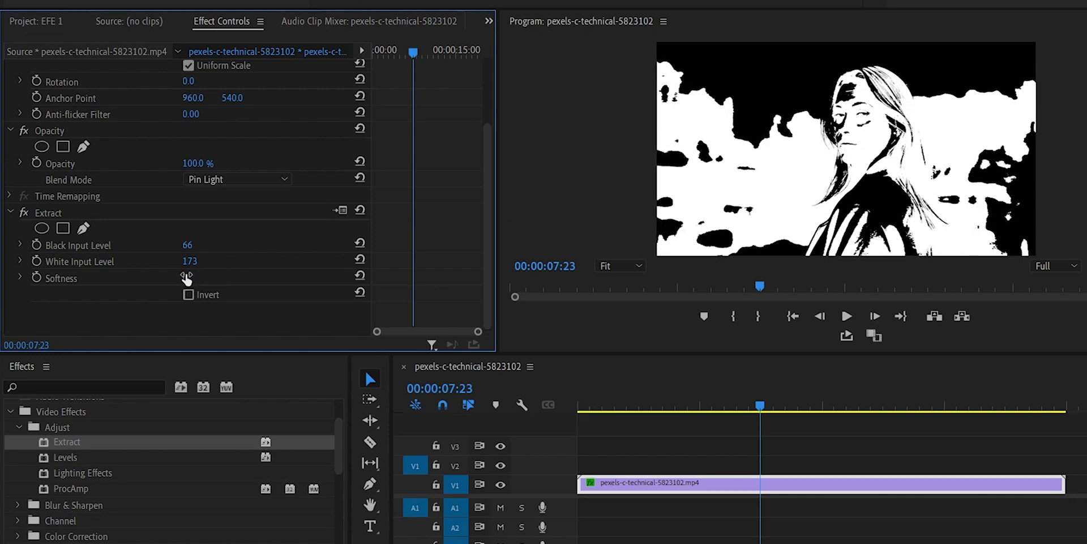
pyautogui.moveTo(186, 277); pyautogui.dragTo(238, 277)
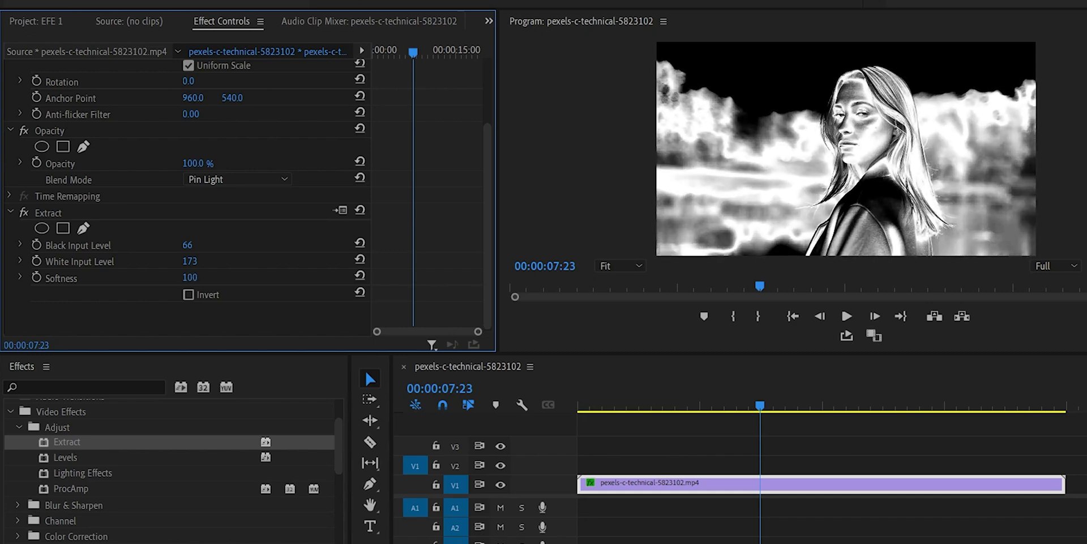
pyautogui.click(188, 295)
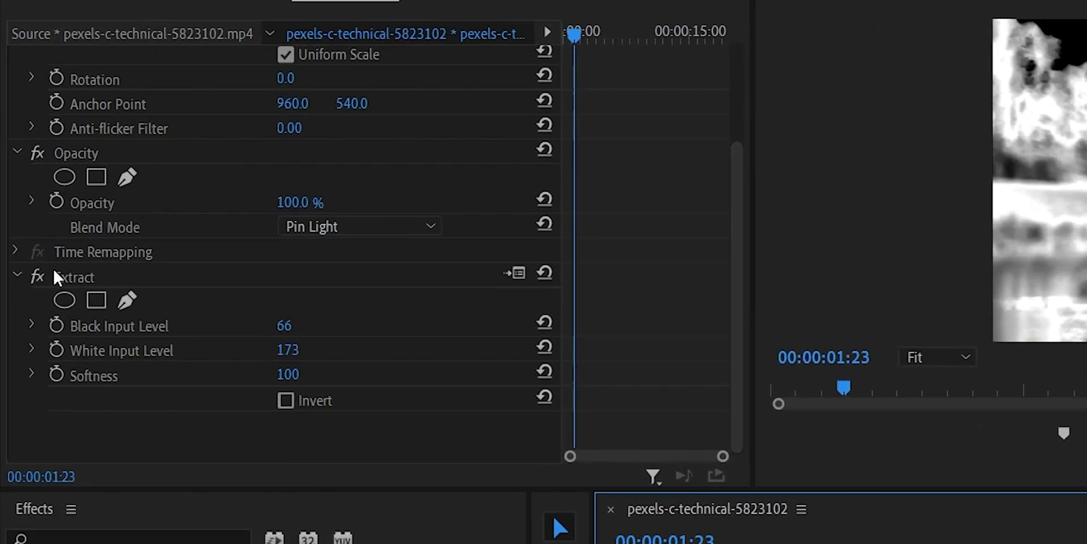
# Step: Set the Extract effect's input range to 56 to 161 and its softness to 68 in the effect's setup dialog
pyautogui.click(515, 273)
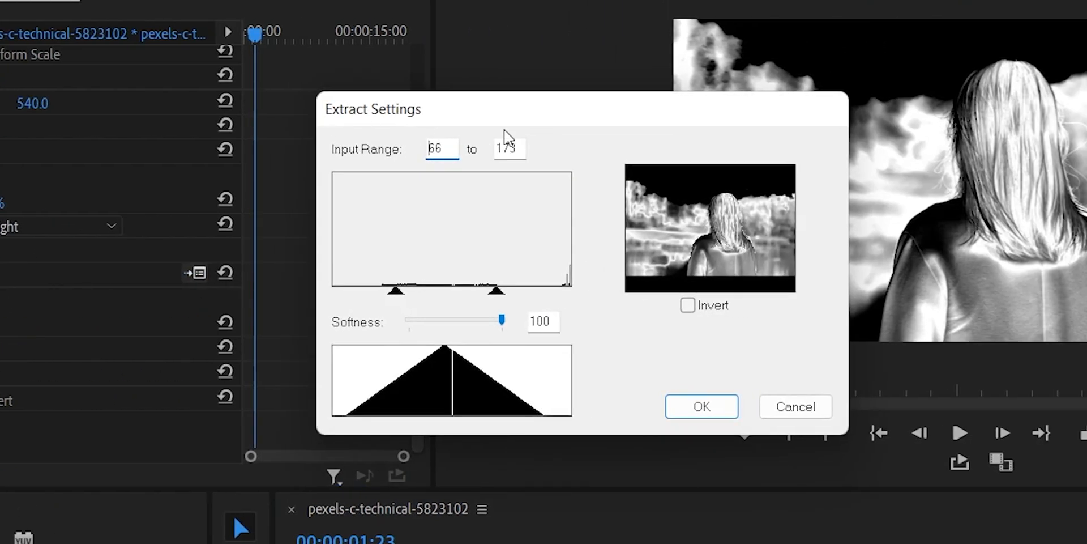
pyautogui.moveTo(412, 109); pyautogui.dragTo(258, 92)
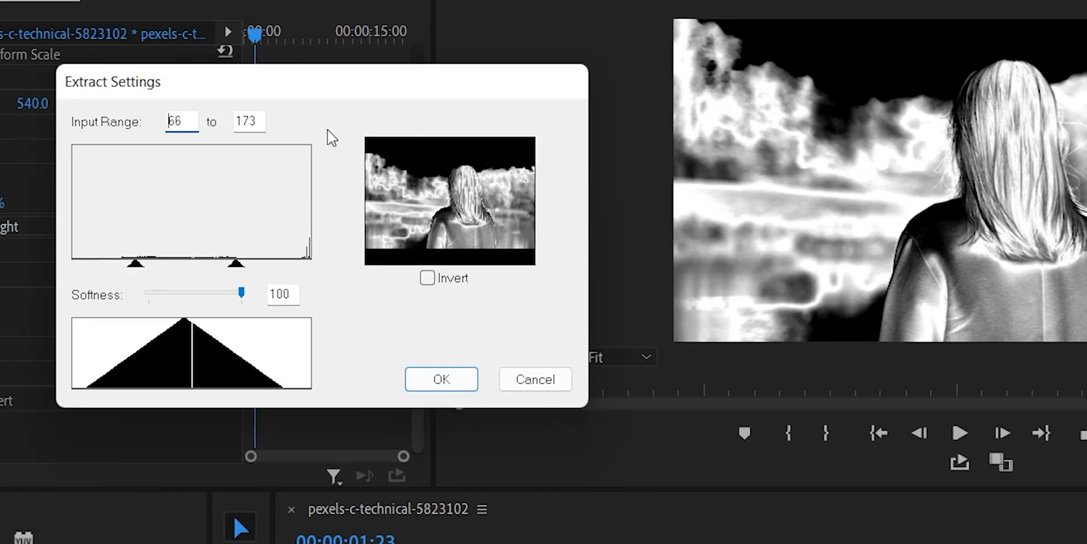
pyautogui.moveTo(137, 262)
pyautogui.mouseDown()
pyautogui.moveTo(121, 263)
pyautogui.moveTo(142, 263)
pyautogui.moveTo(121, 250)
pyautogui.moveTo(141, 252)
pyautogui.moveTo(125, 262)
pyautogui.mouseUp()
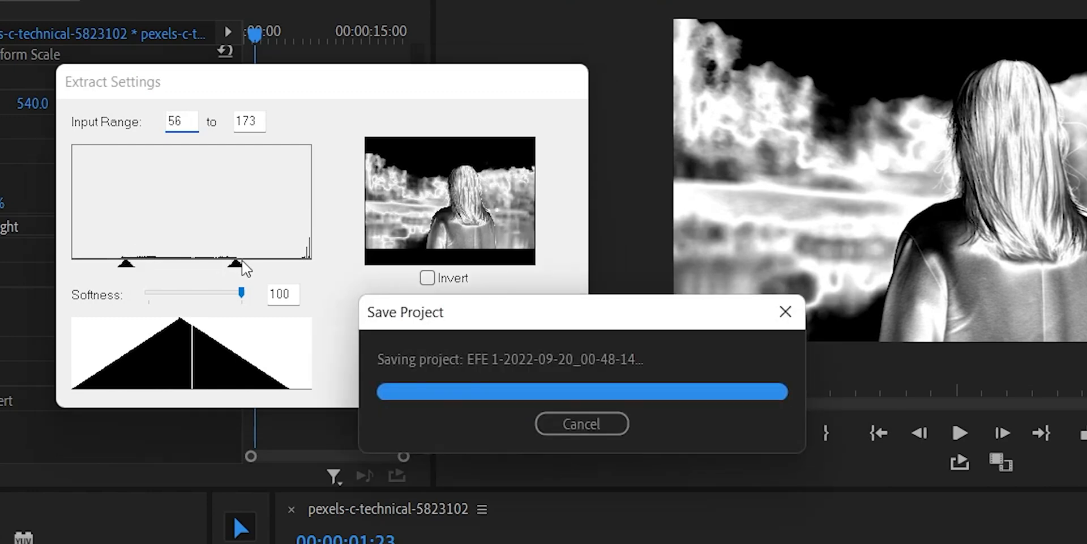
pyautogui.moveTo(237, 263)
pyautogui.mouseDown()
pyautogui.moveTo(248, 264)
pyautogui.moveTo(219, 264)
pyautogui.moveTo(249, 272)
pyautogui.moveTo(224, 266)
pyautogui.mouseUp()
pyautogui.click(427, 278)
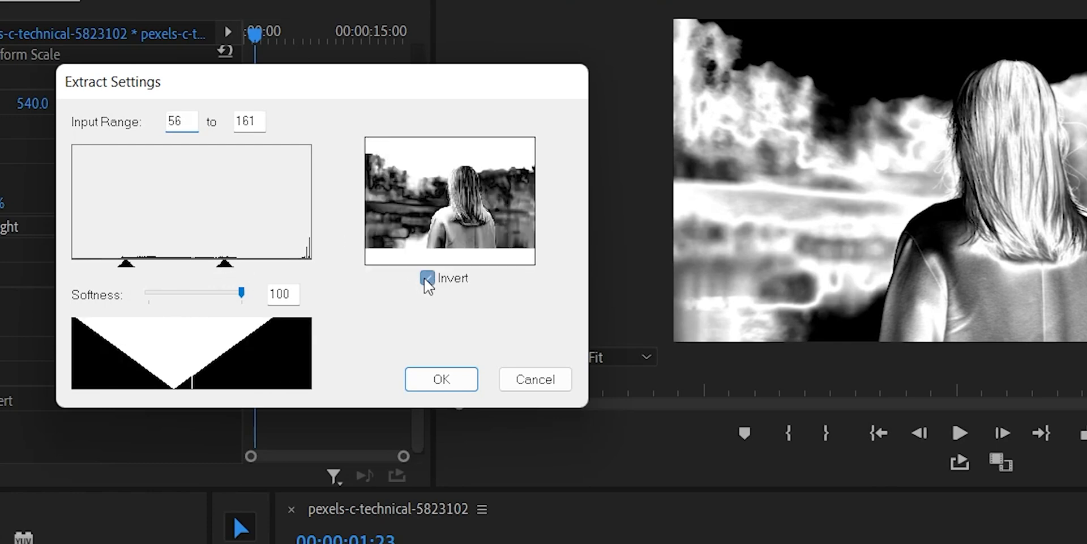
pyautogui.moveTo(237, 299)
pyautogui.mouseDown()
pyautogui.moveTo(202, 296)
pyautogui.moveTo(228, 284)
pyautogui.mouseUp()
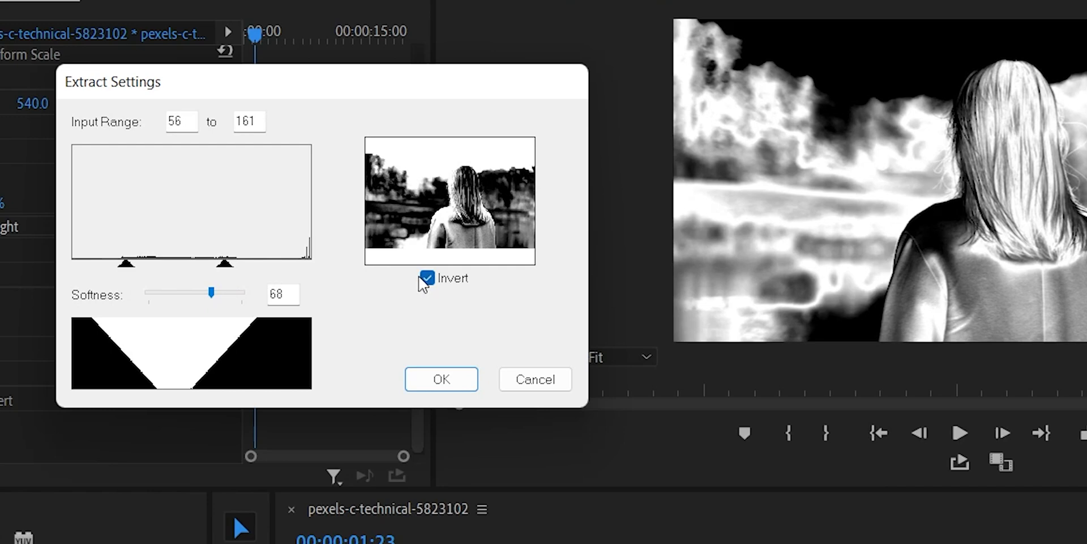
pyautogui.click(422, 277)
pyautogui.click(442, 379)
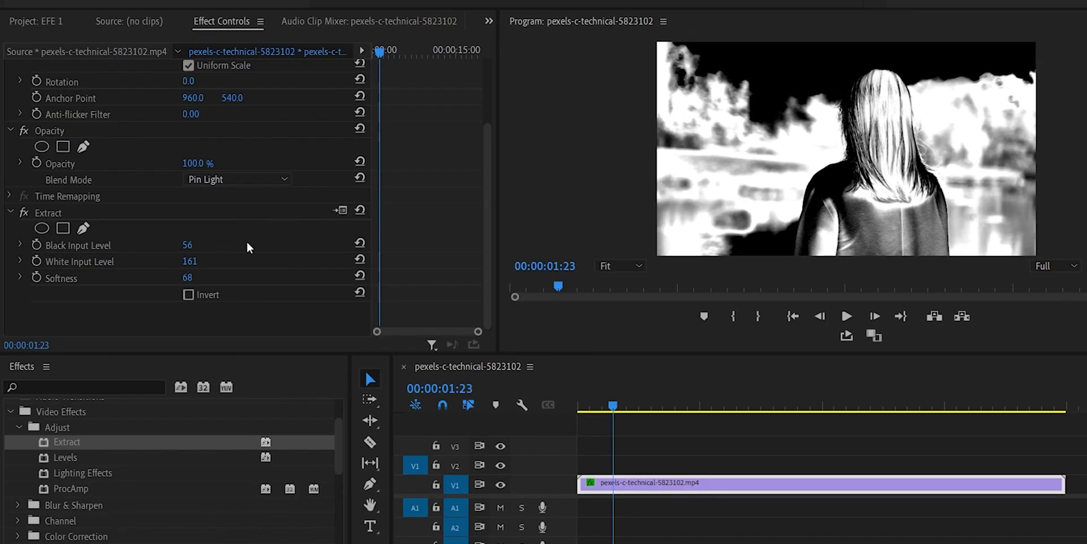
# Step: Move the extracted clip up to track V2 and place production ID_4782367.mp4 beneath it at the start of V1
pyautogui.press('space')
pyautogui.moveTo(698, 405); pyautogui.dragTo(763, 406)
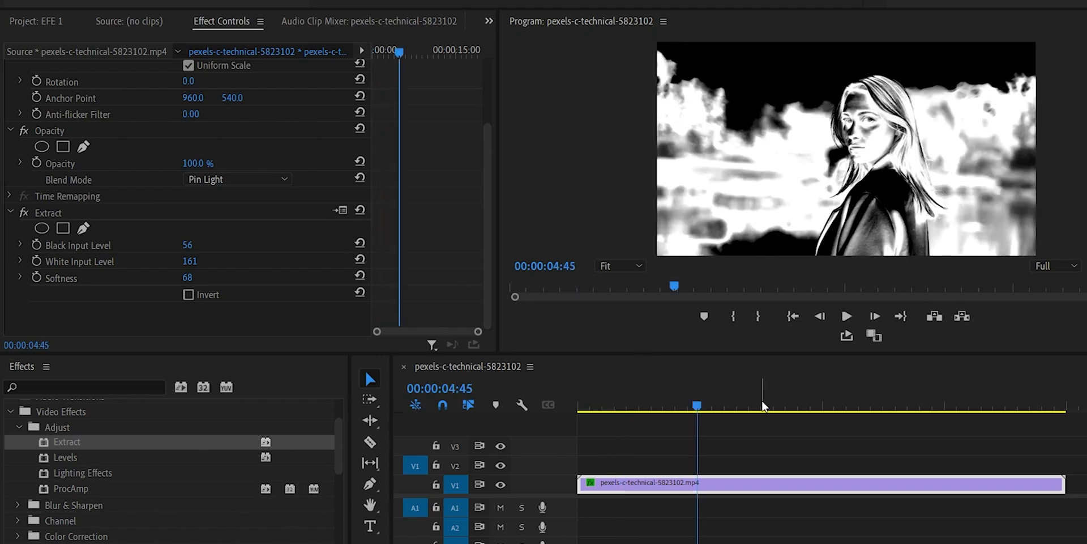
pyautogui.moveTo(610, 485); pyautogui.dragTo(606, 465)
pyautogui.click(54, 22)
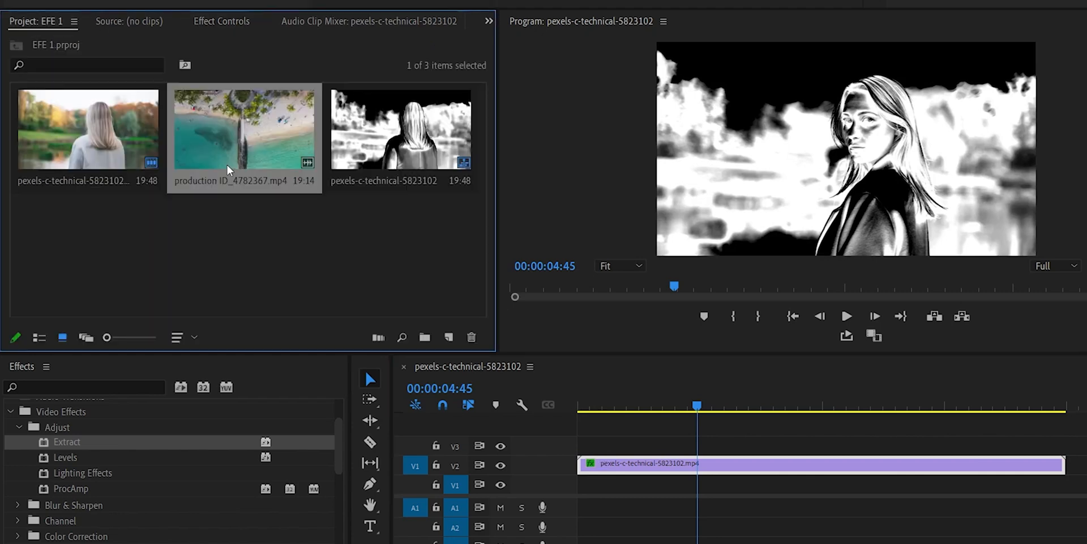
pyautogui.moveTo(229, 169); pyautogui.dragTo(578, 493)
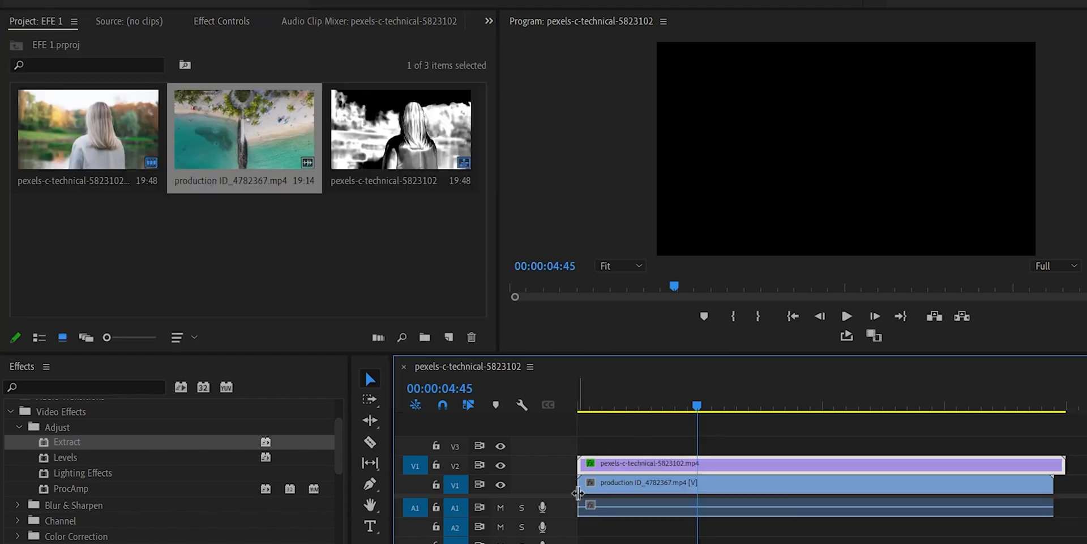
# Step: Set the blend mode of the V2 clip to Screen and play the blended result
pyautogui.click(662, 406)
pyautogui.click(222, 22)
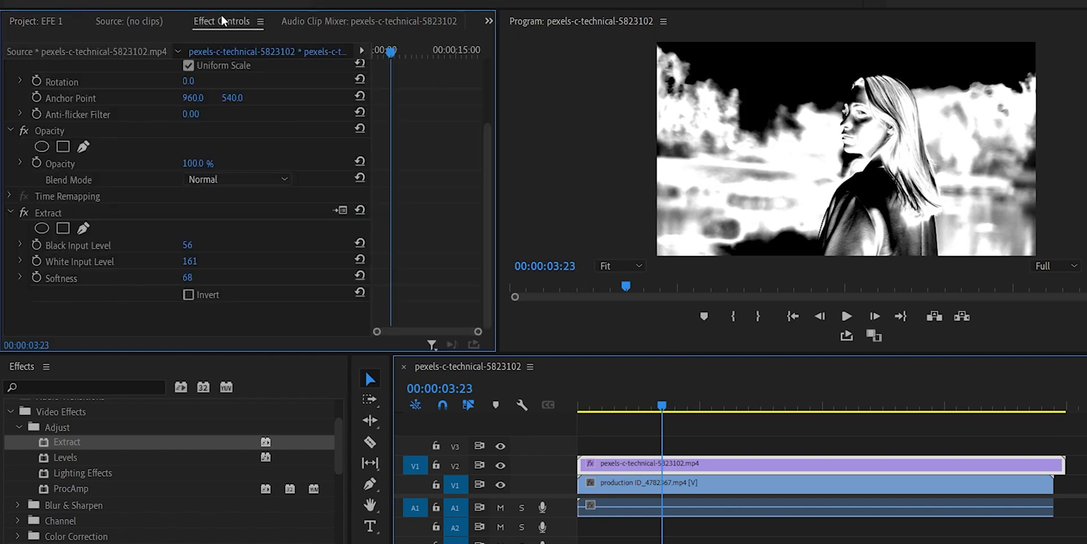
pyautogui.click(253, 182)
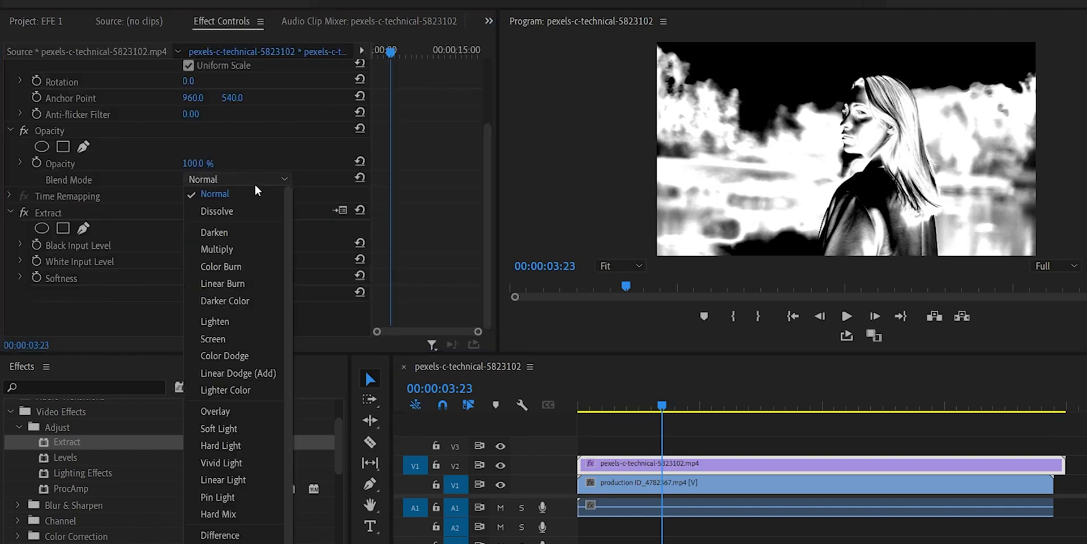
pyautogui.click(230, 341)
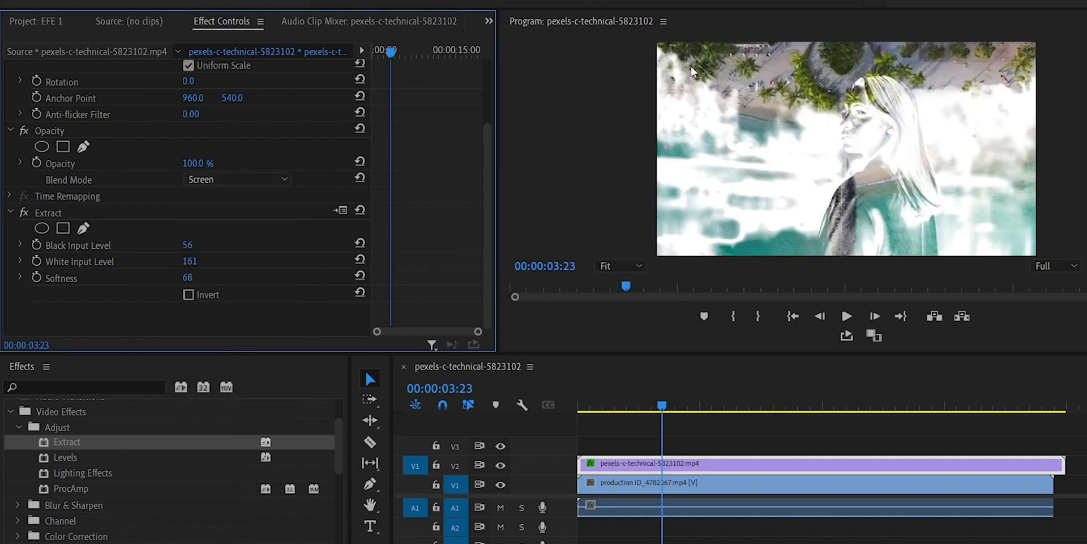
pyautogui.press('space')
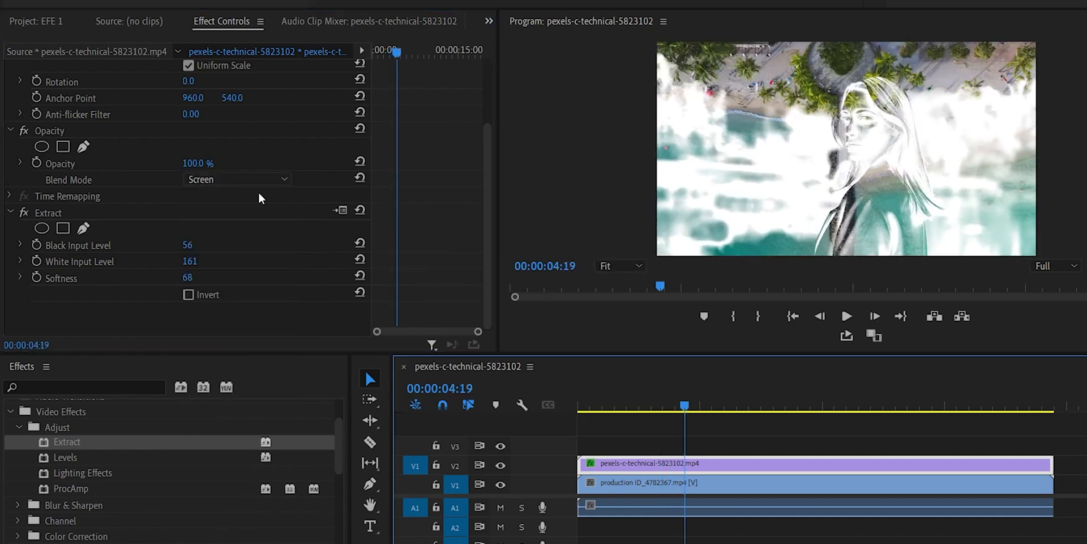
# Step: Set the V2 clip's blend mode to Multiply and preview the blend with the beach footage
pyautogui.click(253, 179)
pyautogui.scroll(1, 270, 250)
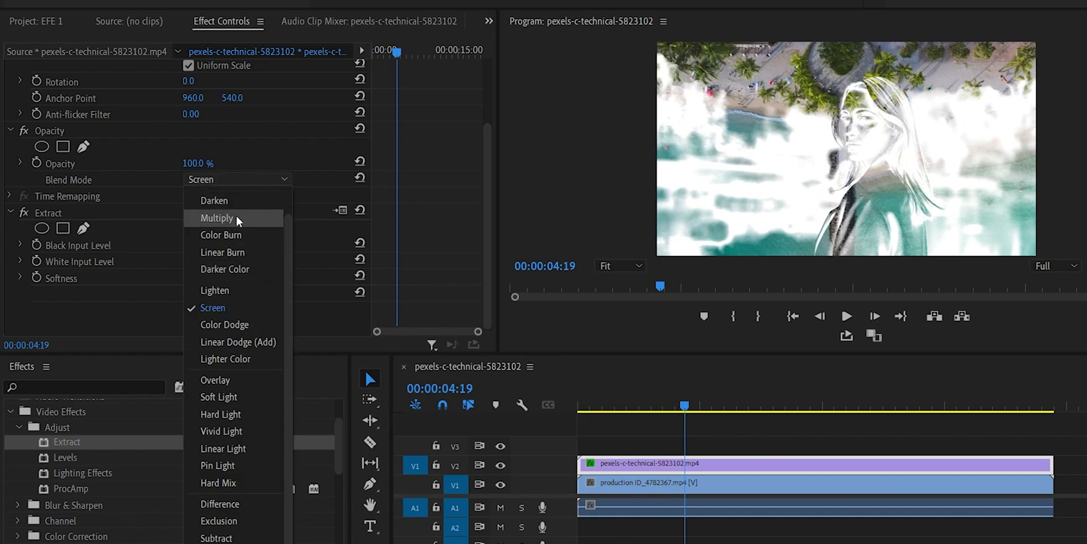
pyautogui.click(238, 220)
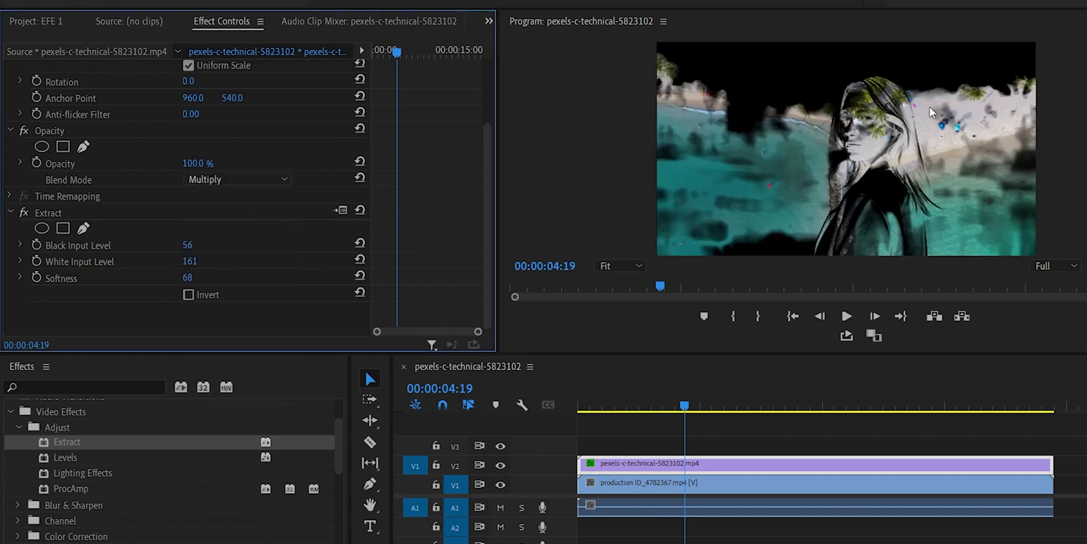
pyautogui.press('space')
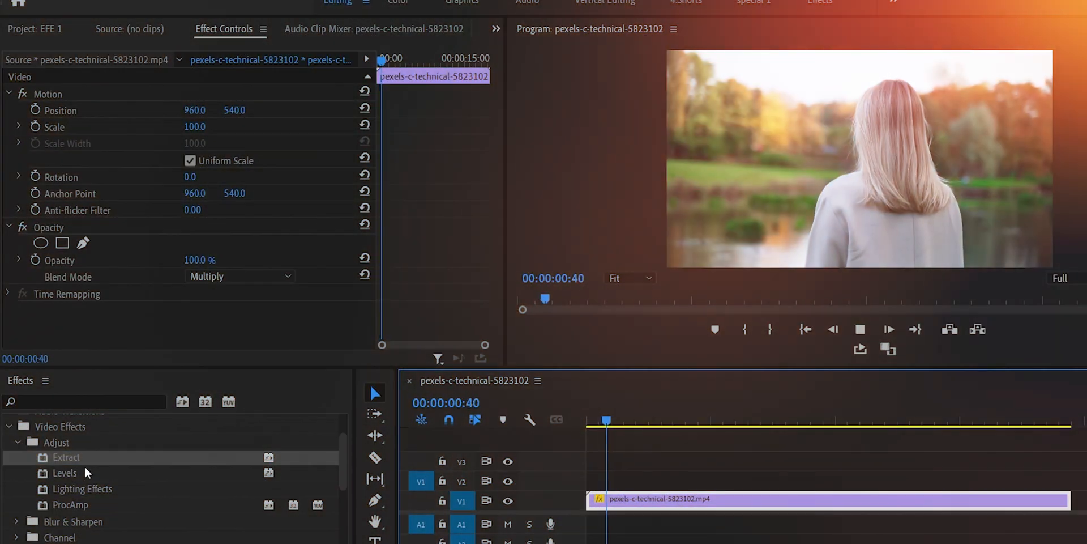
# Step: Apply the Levels effect from the Adjust category to the V1 clip and review its RGB, red, green and blue parameters
pyautogui.moveTo(84, 466); pyautogui.dragTo(653, 501)
pyautogui.scroll(-5, 492, 260)
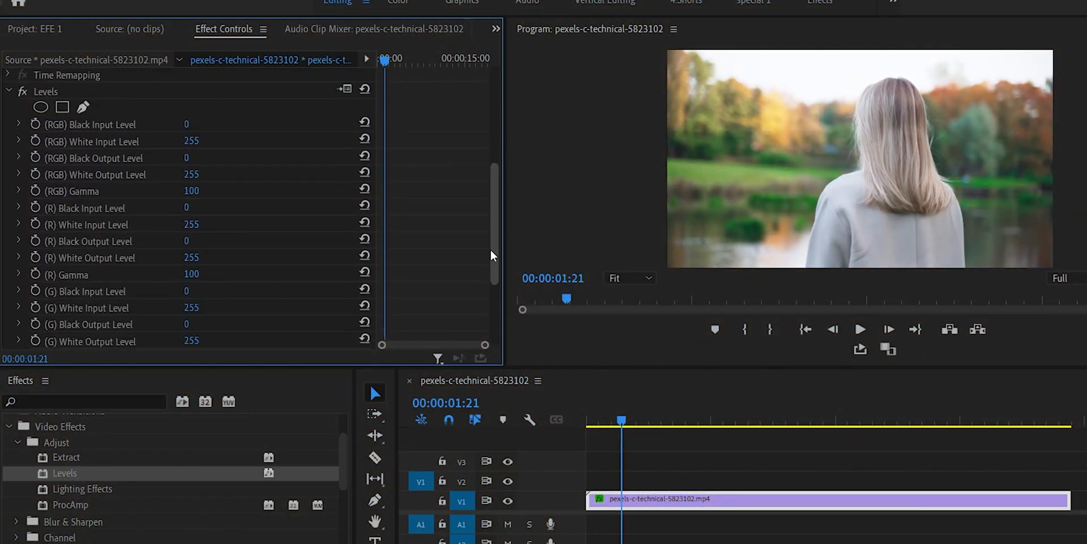
pyautogui.scroll(1, 493, 260)
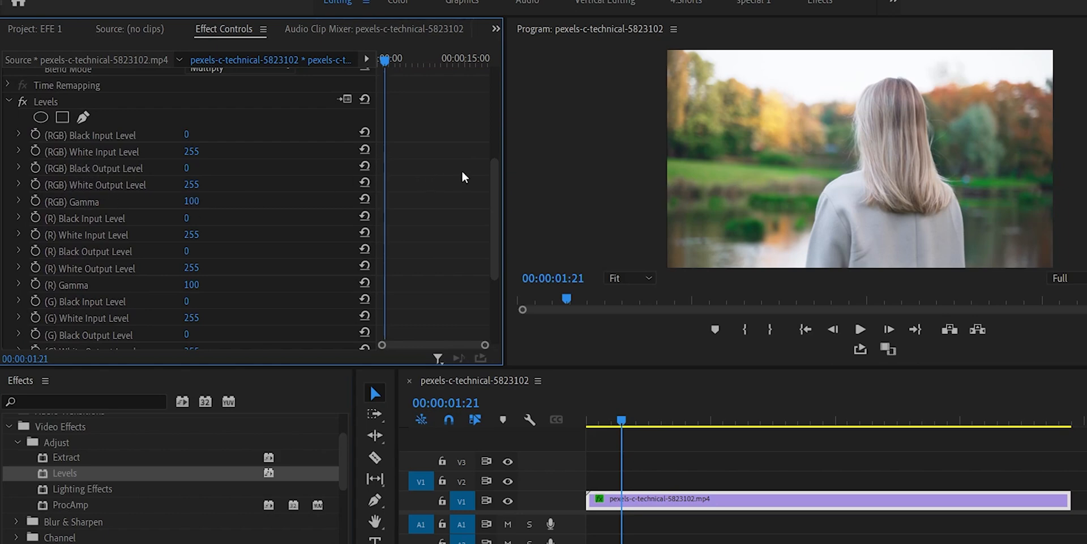
pyautogui.scroll(-1, 493, 198)
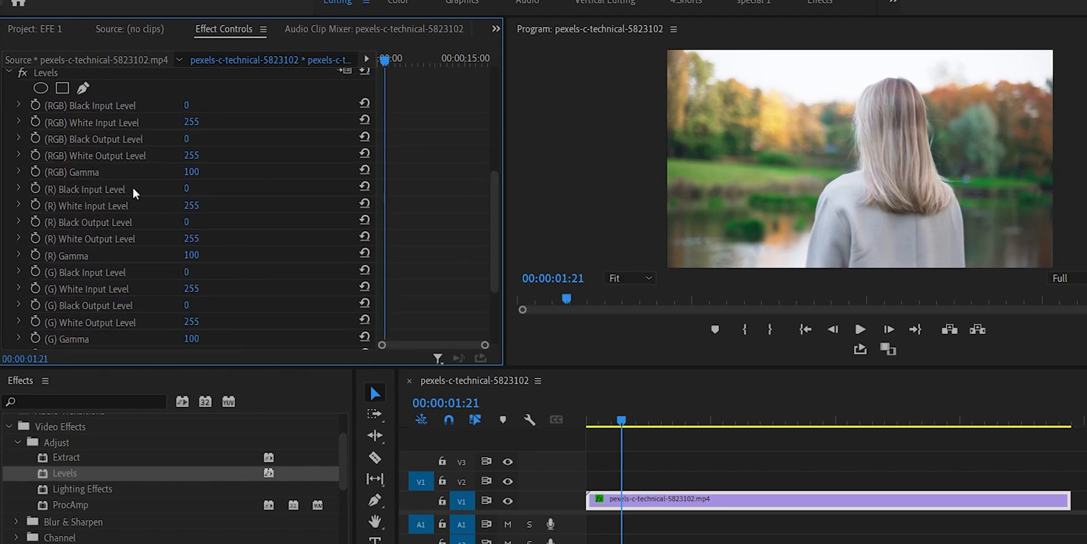
pyautogui.moveTo(496, 185); pyautogui.dragTo(493, 227)
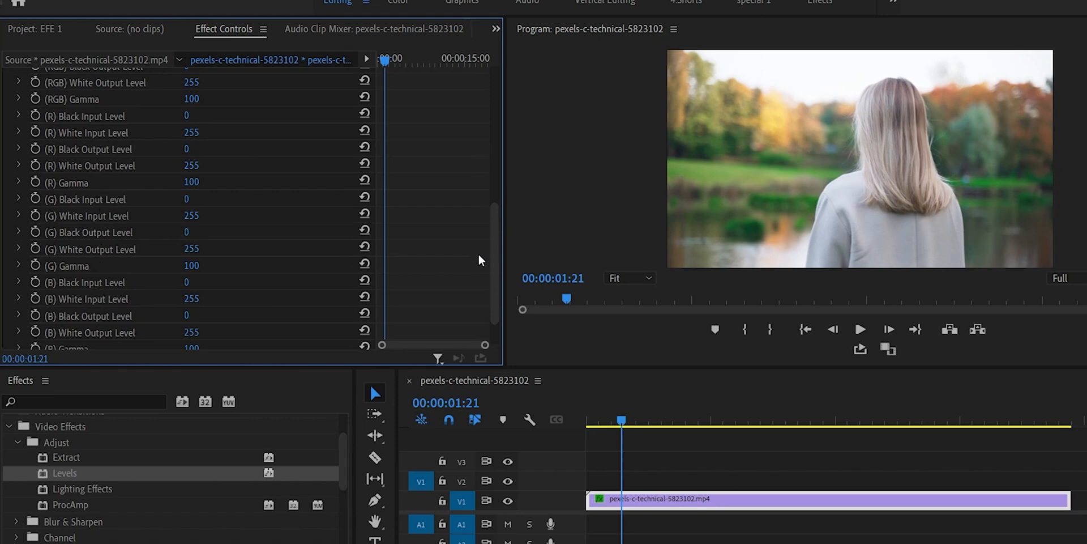
pyautogui.moveTo(501, 251); pyautogui.dragTo(500, 213)
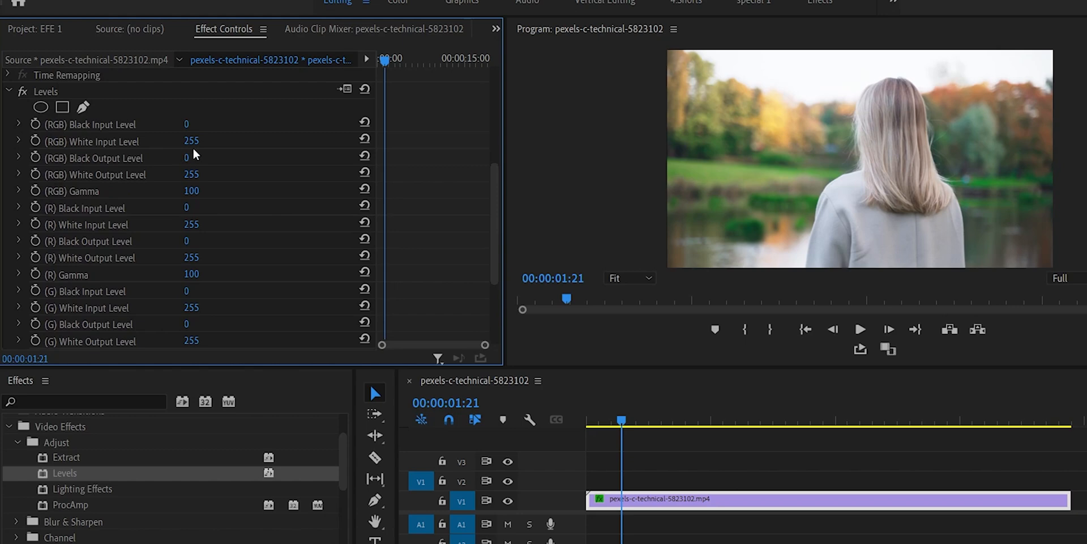
pyautogui.scroll(-1, 196, 128)
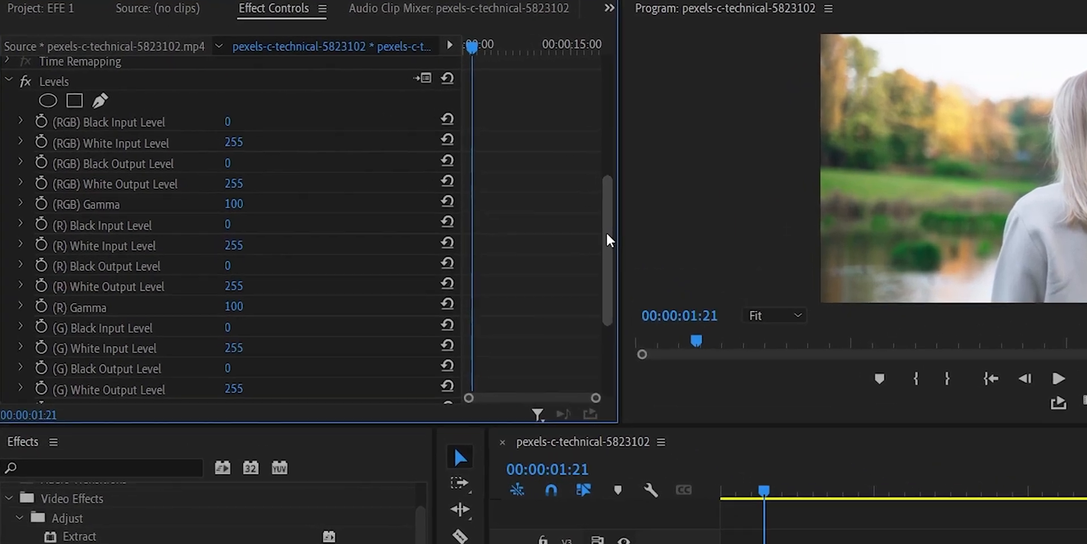
pyautogui.scroll(3, 486, 205)
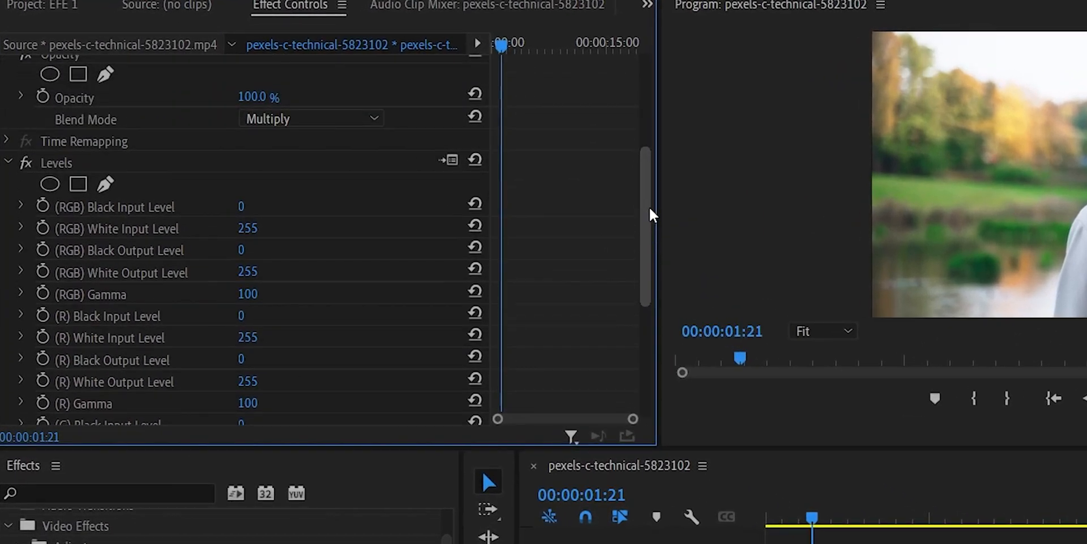
# Step: In the Levels setup dialog, set the RGB input levels to 21, 1.04 and 209, raise black output to 15 and lower white output
pyautogui.click(445, 161)
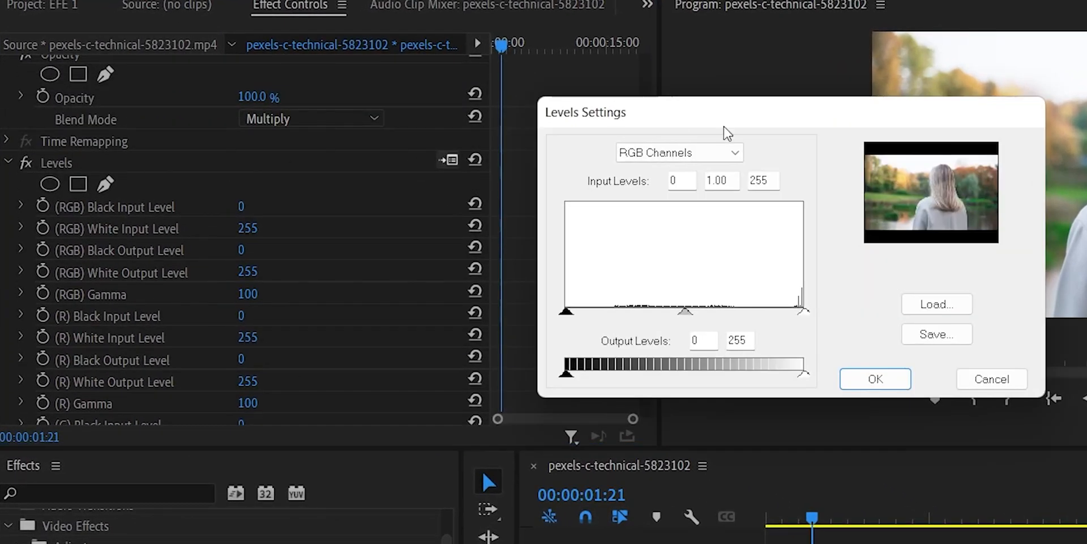
pyautogui.moveTo(612, 115); pyautogui.dragTo(486, 99)
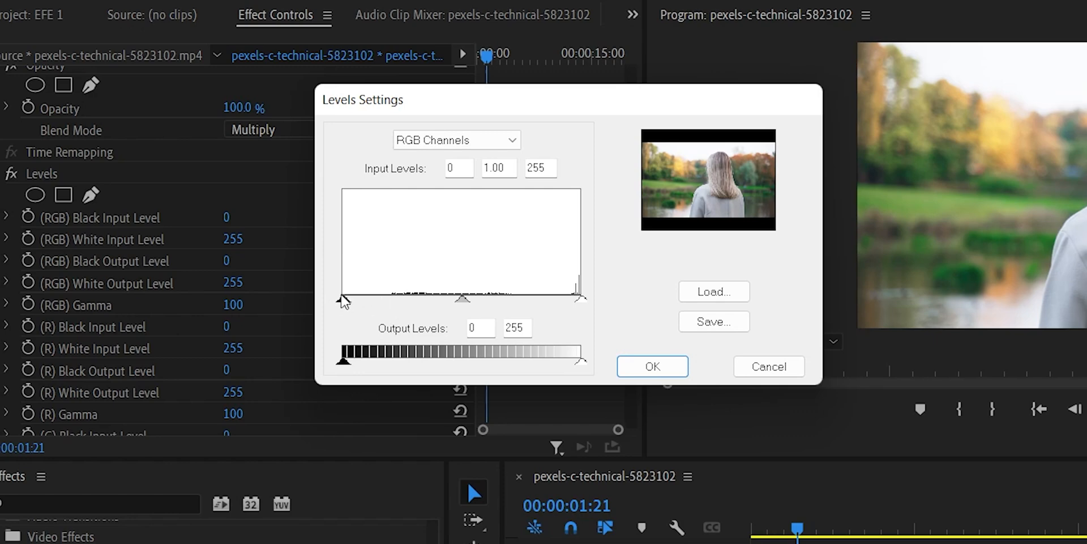
pyautogui.moveTo(343, 298)
pyautogui.mouseDown()
pyautogui.moveTo(385, 300)
pyautogui.moveTo(365, 304)
pyautogui.mouseUp()
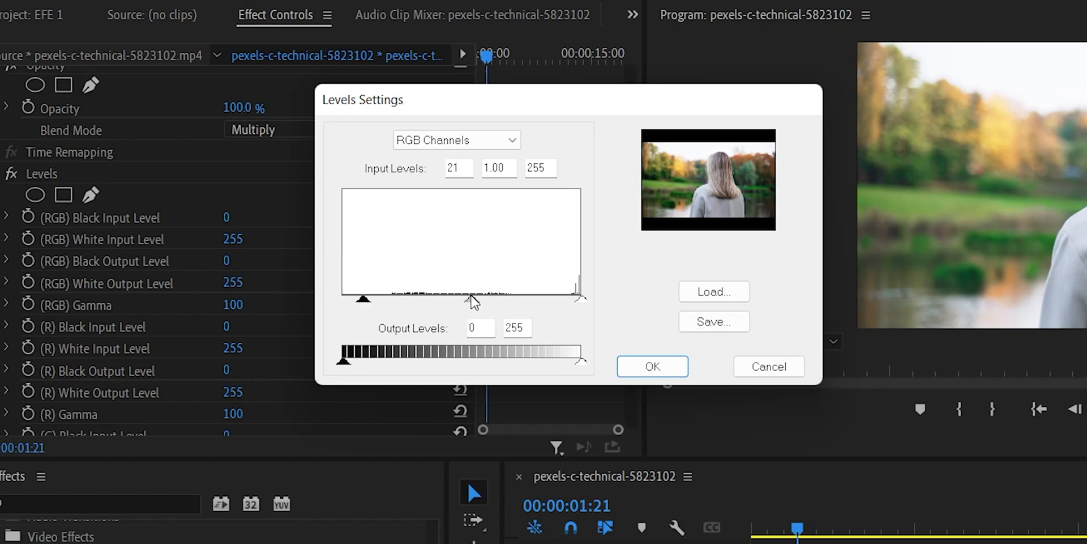
pyautogui.click(465, 137)
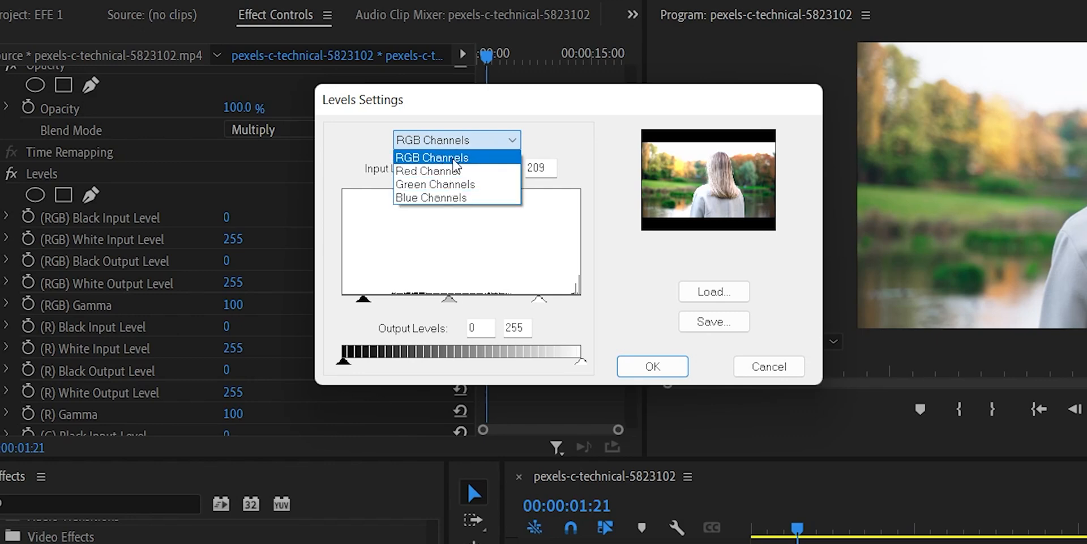
pyautogui.click(454, 159)
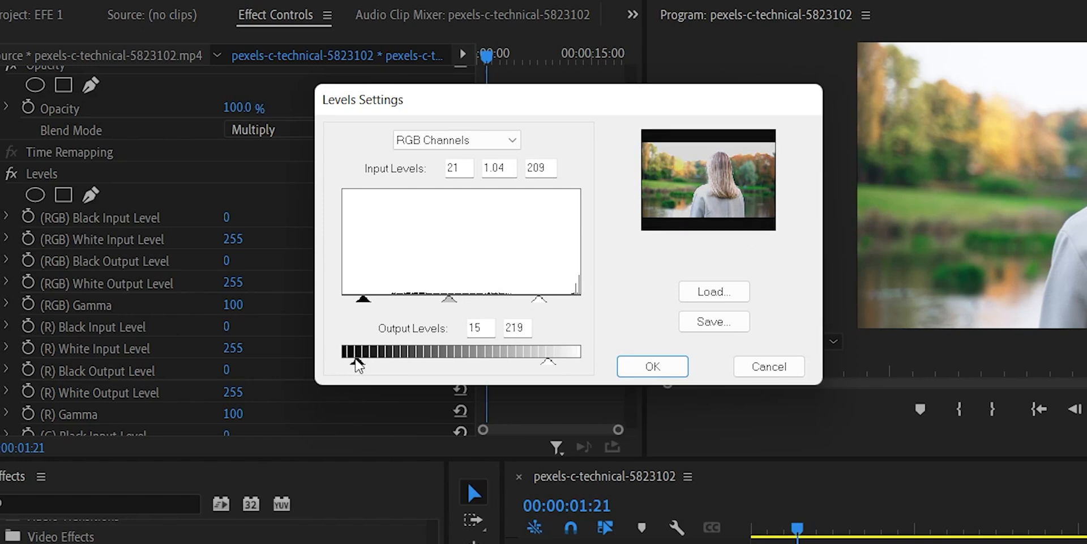
pyautogui.moveTo(547, 365); pyautogui.dragTo(524, 363)
pyautogui.click(651, 365)
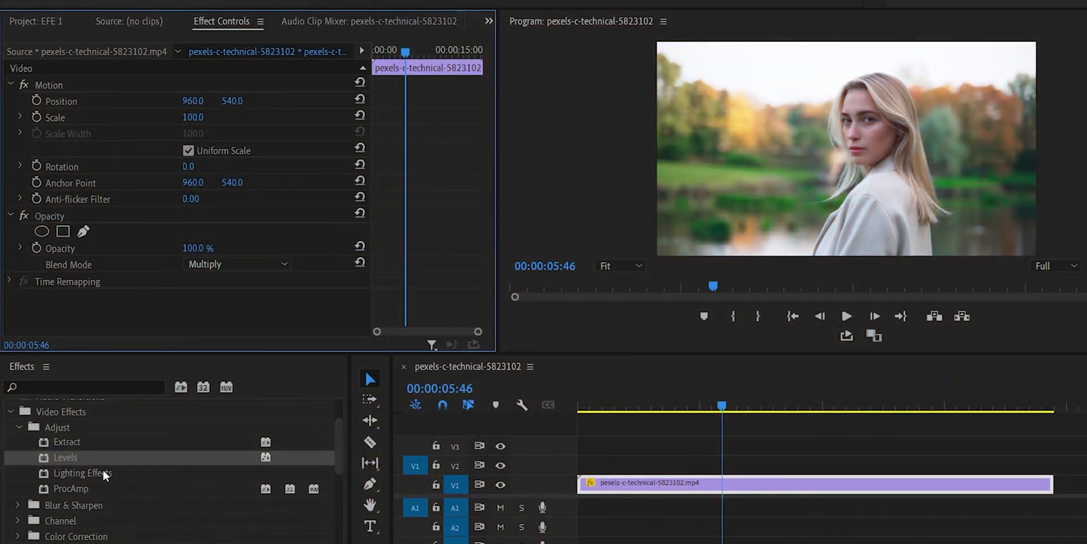
# Step: Apply Lighting Effects from the Adjust category to the V1 clip and set its ambient light color to E4A623
pyautogui.moveTo(103, 469); pyautogui.dragTo(657, 482)
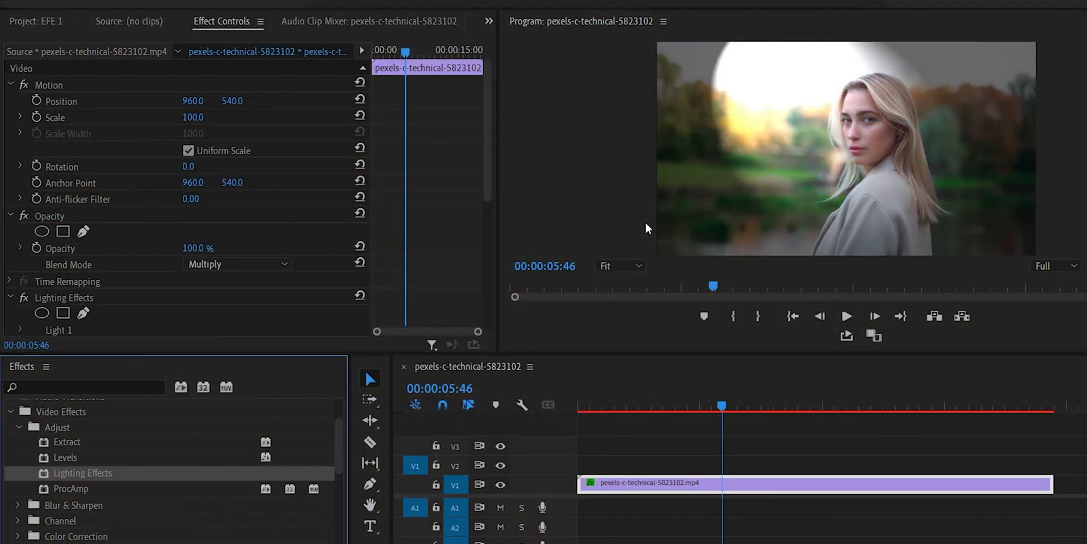
pyautogui.moveTo(486, 137); pyautogui.dragTo(487, 186)
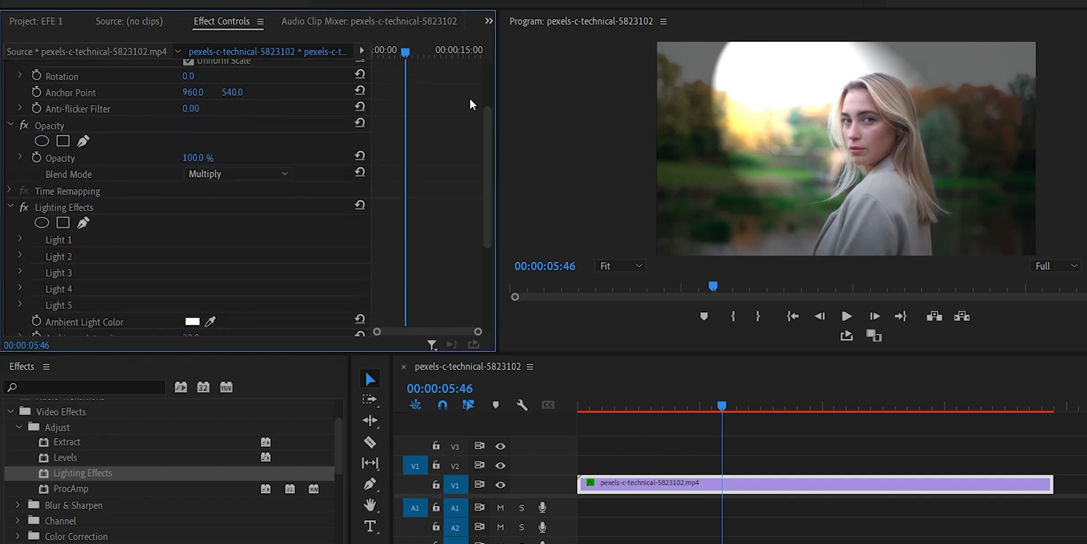
pyautogui.moveTo(485, 139); pyautogui.dragTo(485, 249)
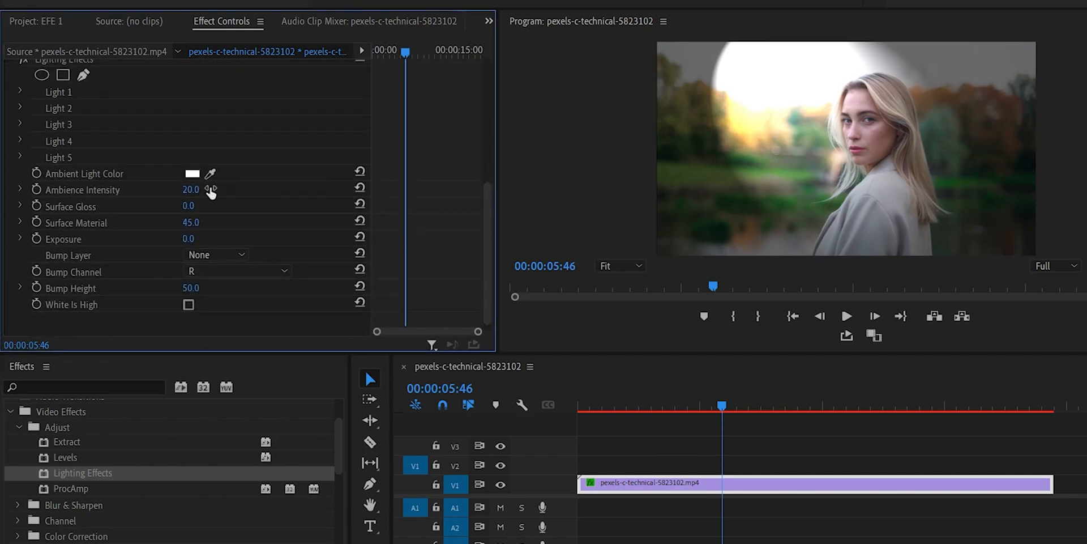
pyautogui.click(192, 173)
pyautogui.click(545, 229)
pyautogui.click(494, 385)
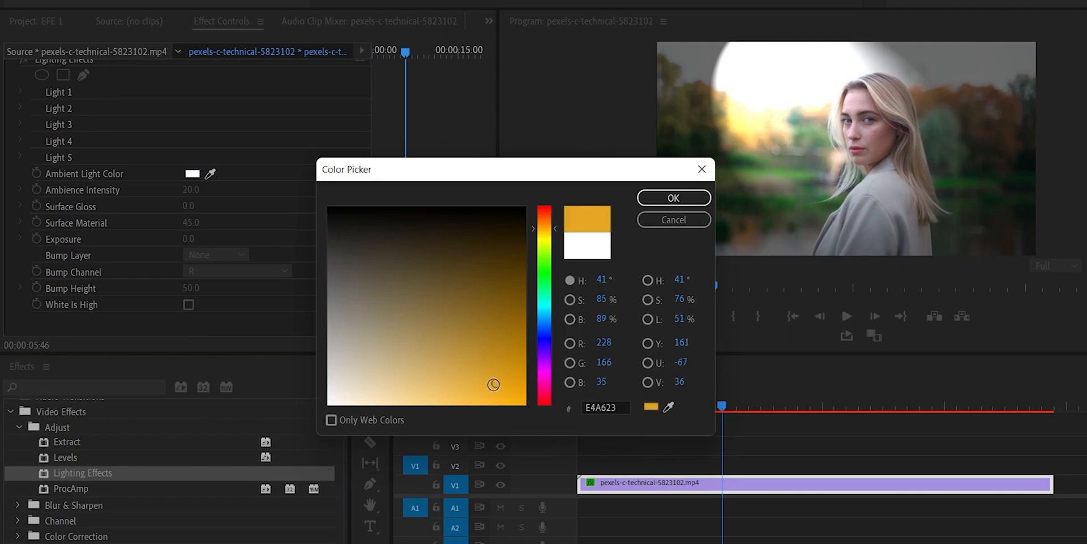
pyautogui.click(656, 198)
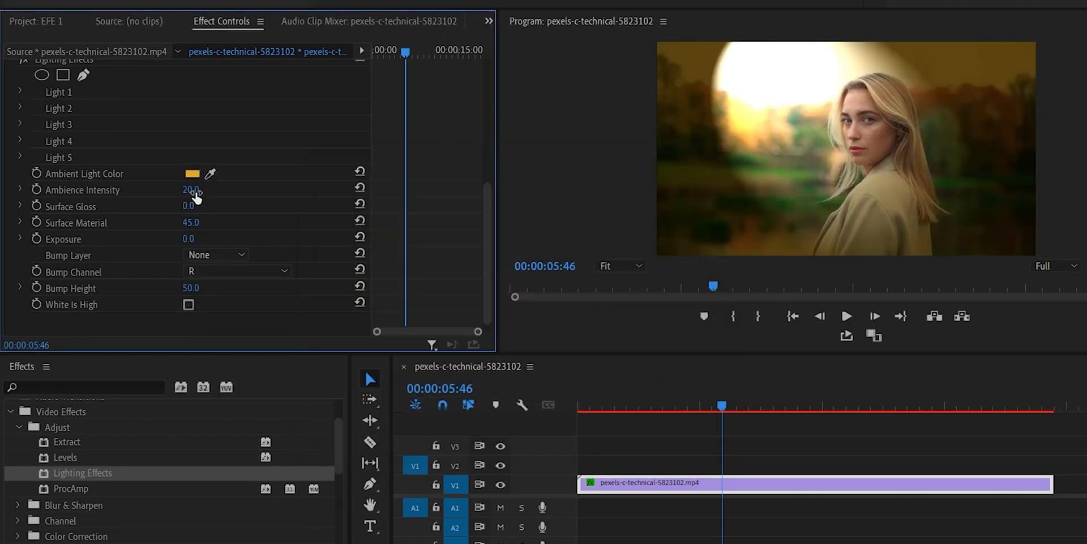
# Step: Set the lighting's ambience intensity to 64, surface gloss 19, surface material 43 and exposure 11, with Video 1 as bump layer, and preview it
pyautogui.moveTo(198, 191); pyautogui.dragTo(206, 239)
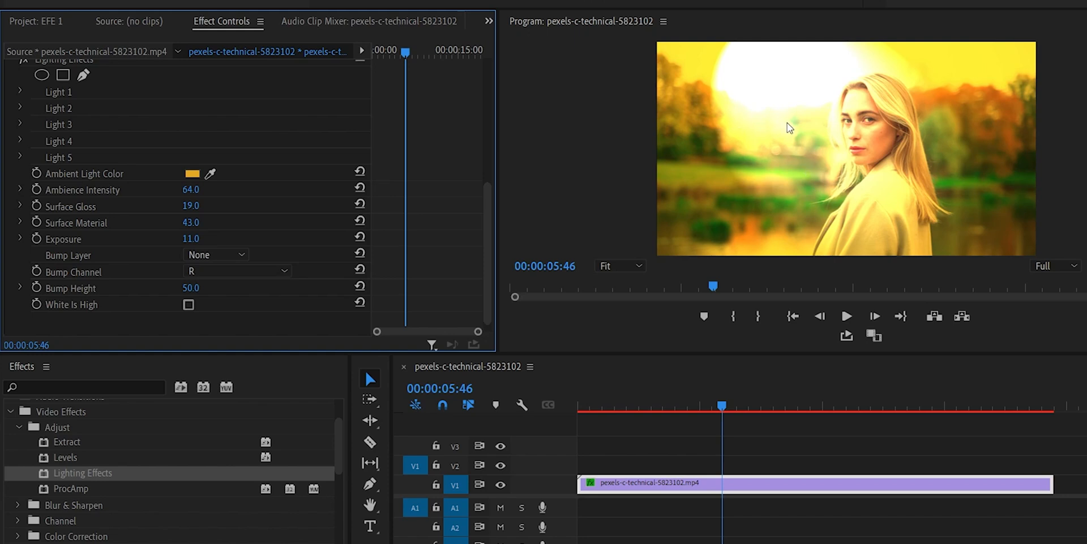
pyautogui.click(198, 255)
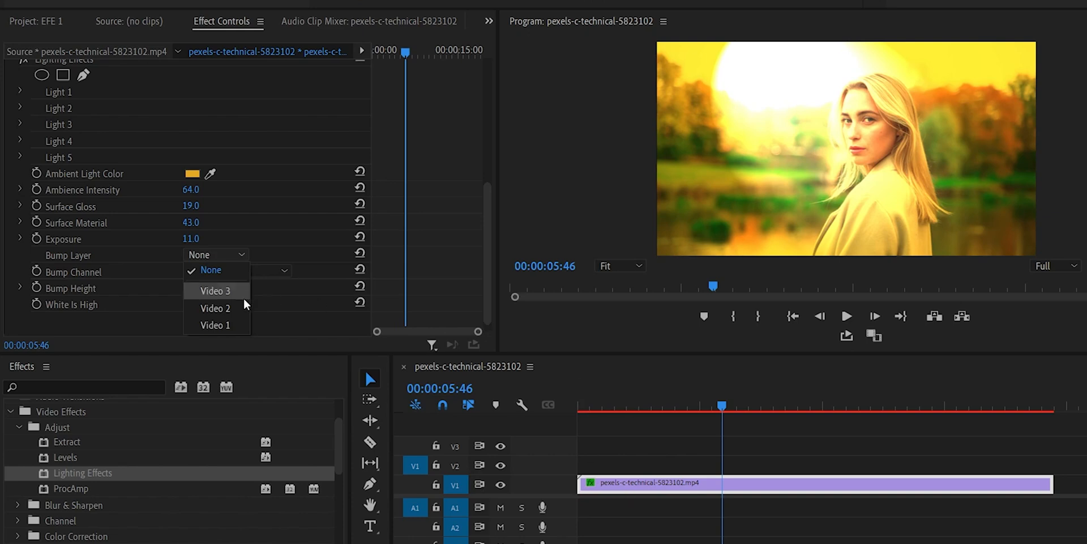
pyautogui.click(236, 324)
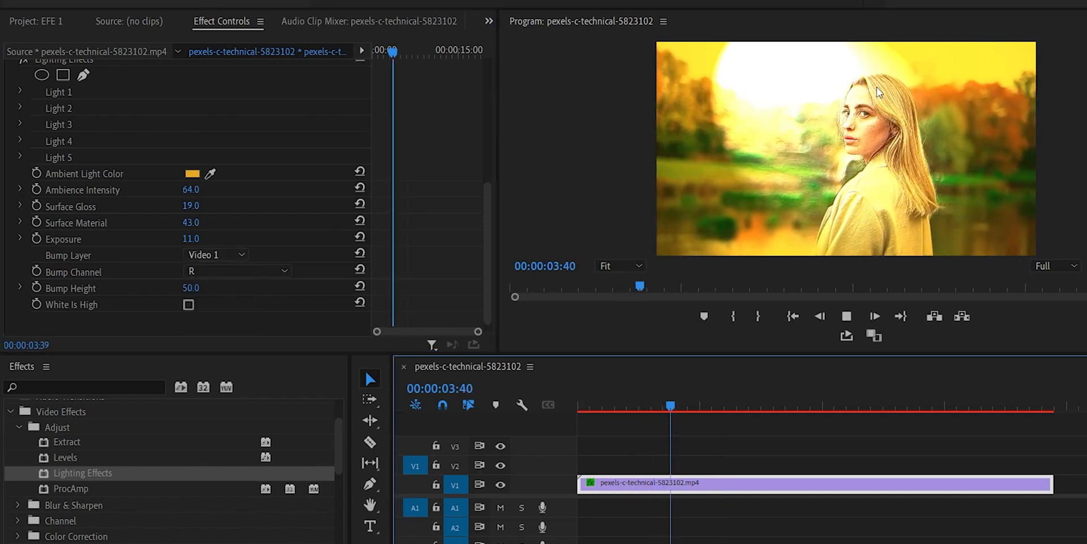
pyautogui.press('space')
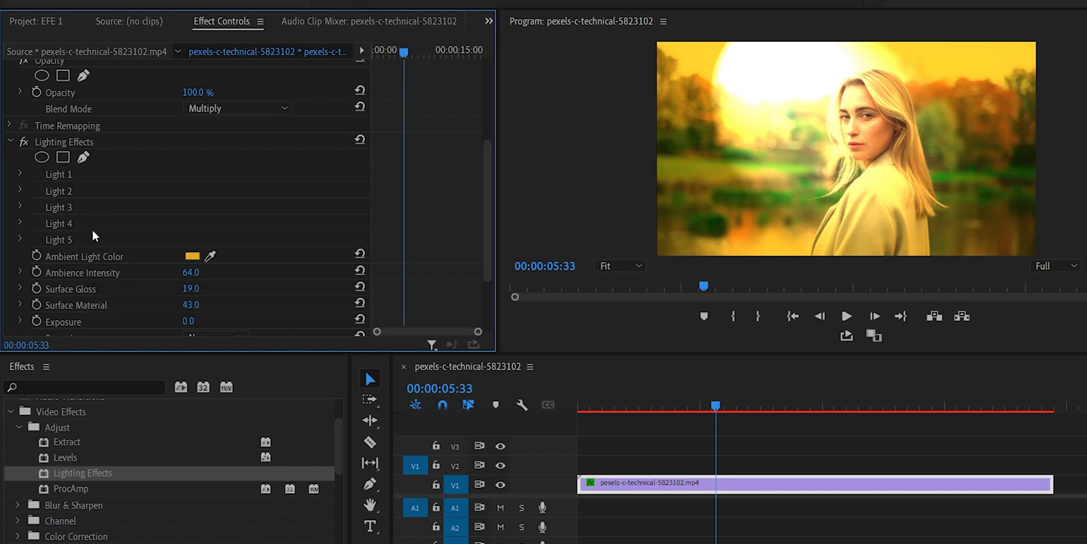
# Step: Change the light type of Light 1 in Lighting Effects to Omni
pyautogui.click(19, 172)
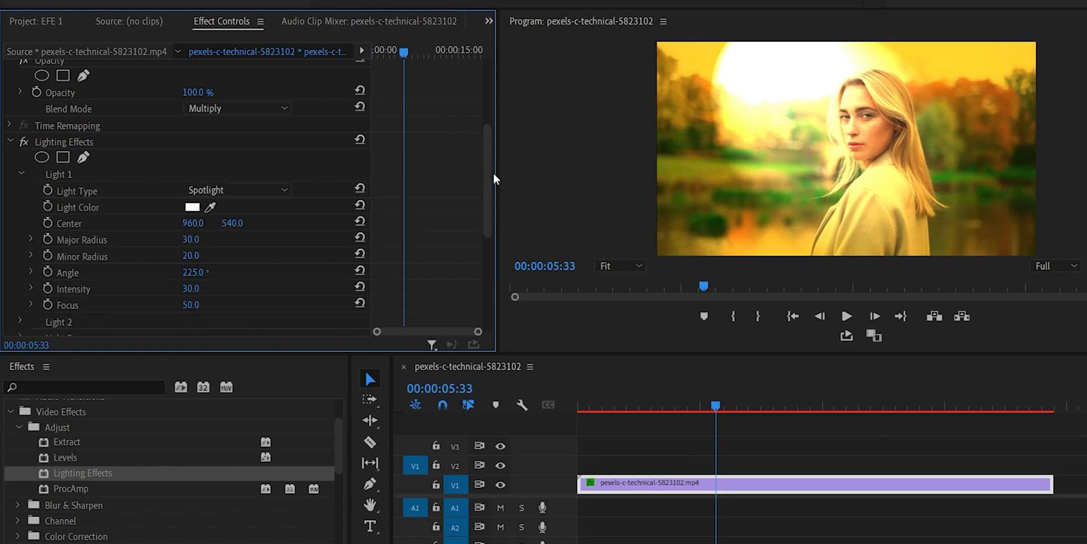
pyautogui.click(241, 189)
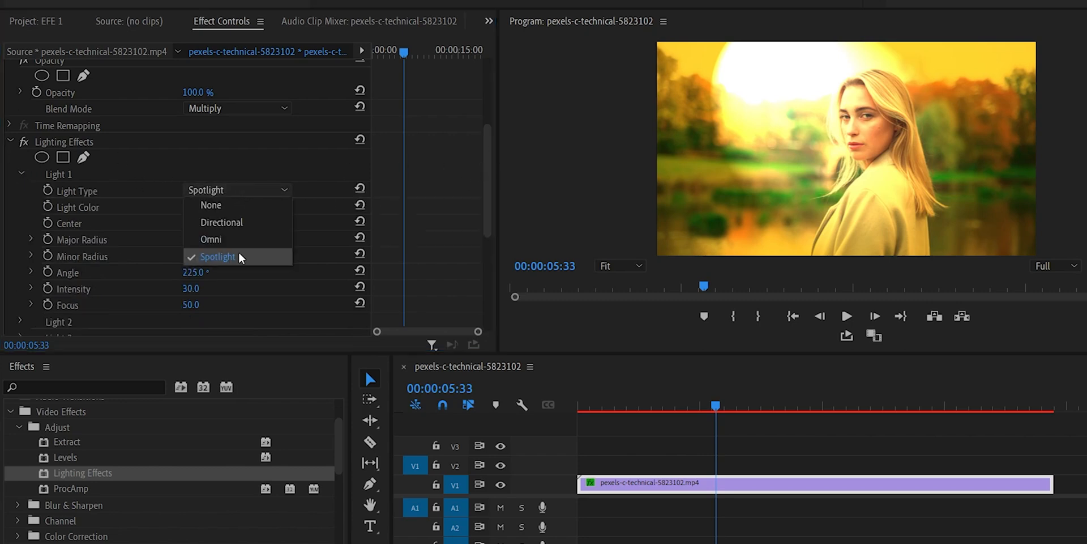
pyautogui.click(227, 241)
pyautogui.click(226, 191)
pyautogui.click(228, 220)
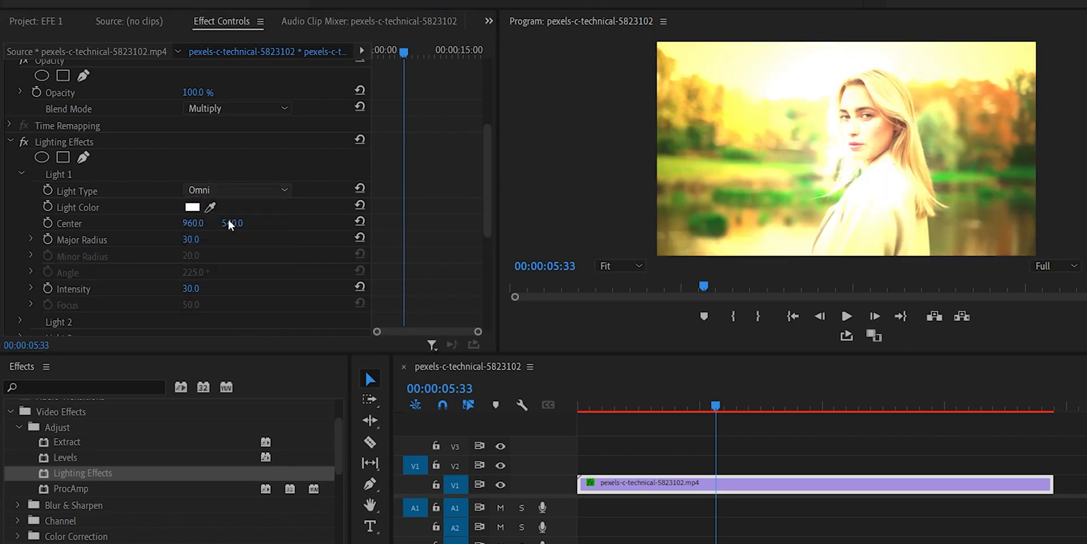
# Step: Change Light 1's type to Spotlight and give it a red light color
pyautogui.click(254, 189)
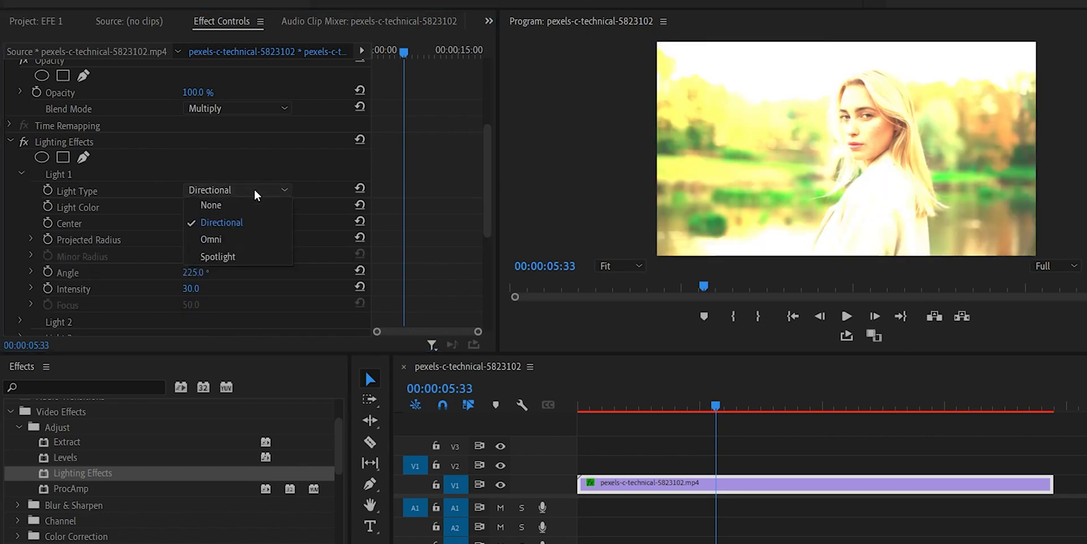
pyautogui.click(240, 258)
pyautogui.click(194, 208)
pyautogui.moveTo(481, 300); pyautogui.dragTo(452, 256)
pyautogui.click(673, 198)
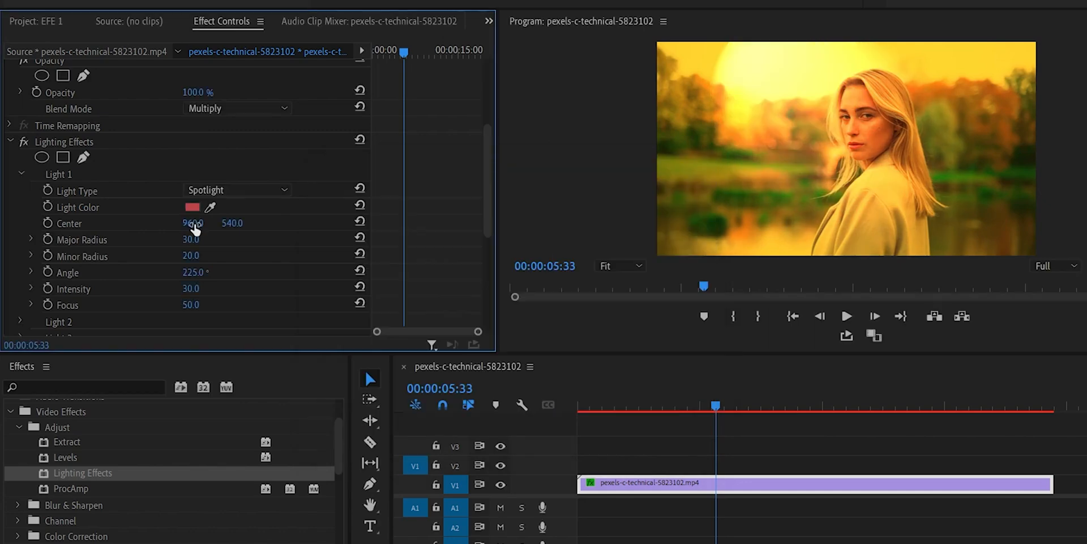
# Step: Set Light 1's center to 1004, 711, major radius 38, minor radius 26, angle 228°, intensity 51 and focus 47
pyautogui.moveTo(194, 226); pyautogui.dragTo(197, 305)
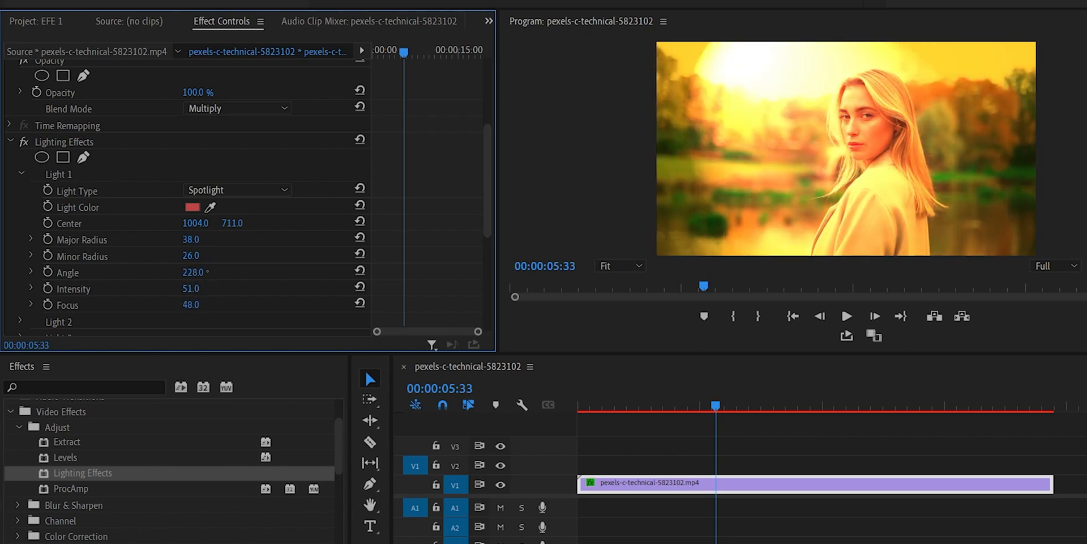
pyautogui.moveTo(483, 157); pyautogui.dragTo(486, 199)
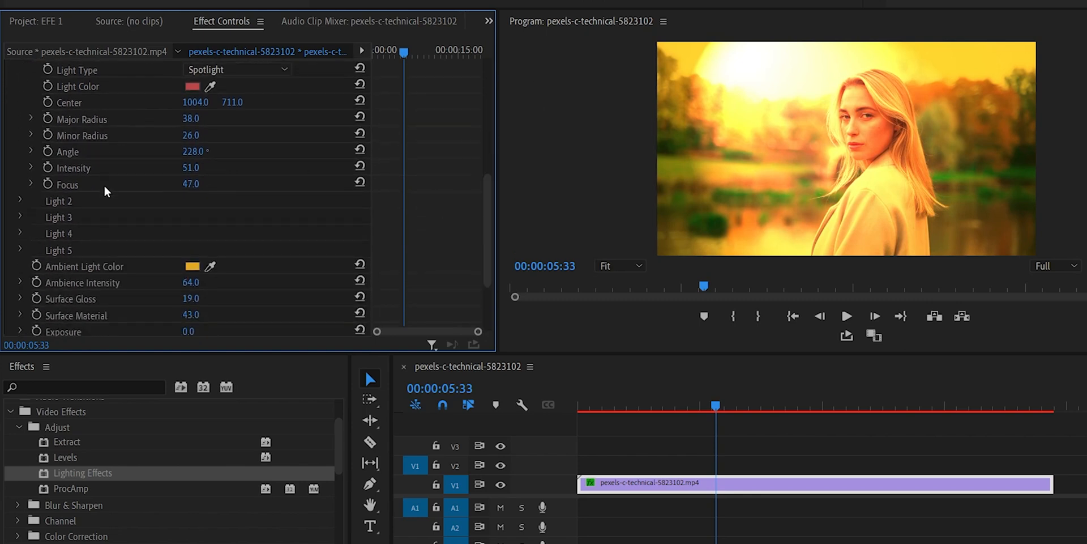
# Step: Check the light types available for Light 2, keep it at None and collapse its settings
pyautogui.click(22, 199)
pyautogui.click(239, 217)
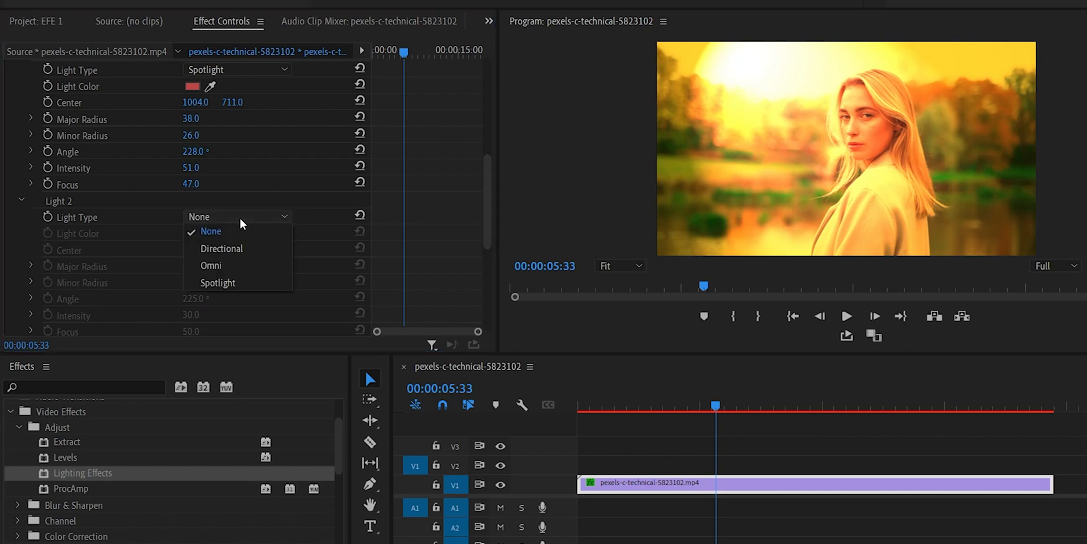
pyautogui.click(243, 212)
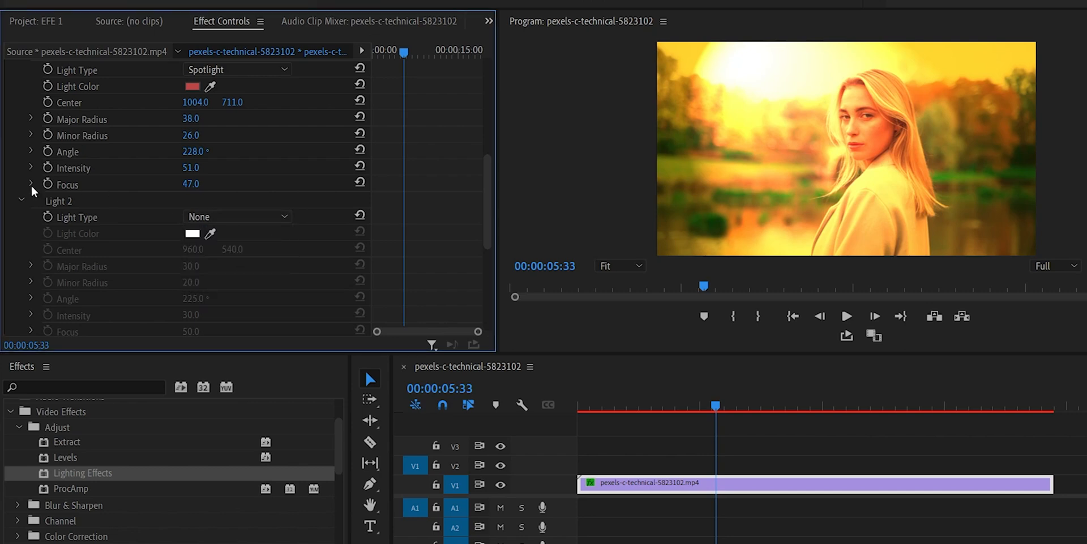
pyautogui.click(20, 200)
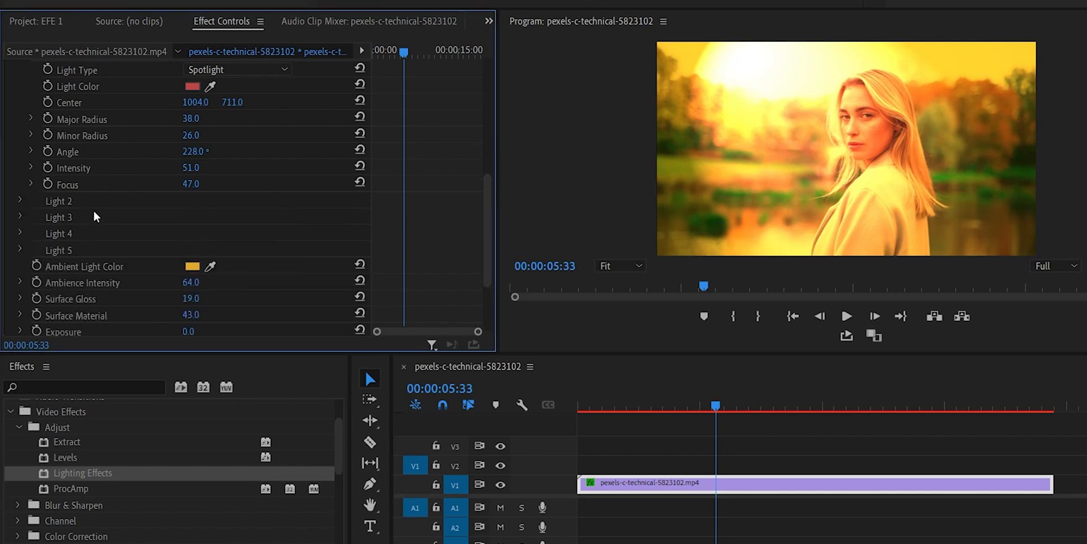
# Step: Display the spotlight's outline over the preview and check the lighting at 00:00:03:27
pyautogui.scroll(2, 127, 159)
pyautogui.click(22, 101)
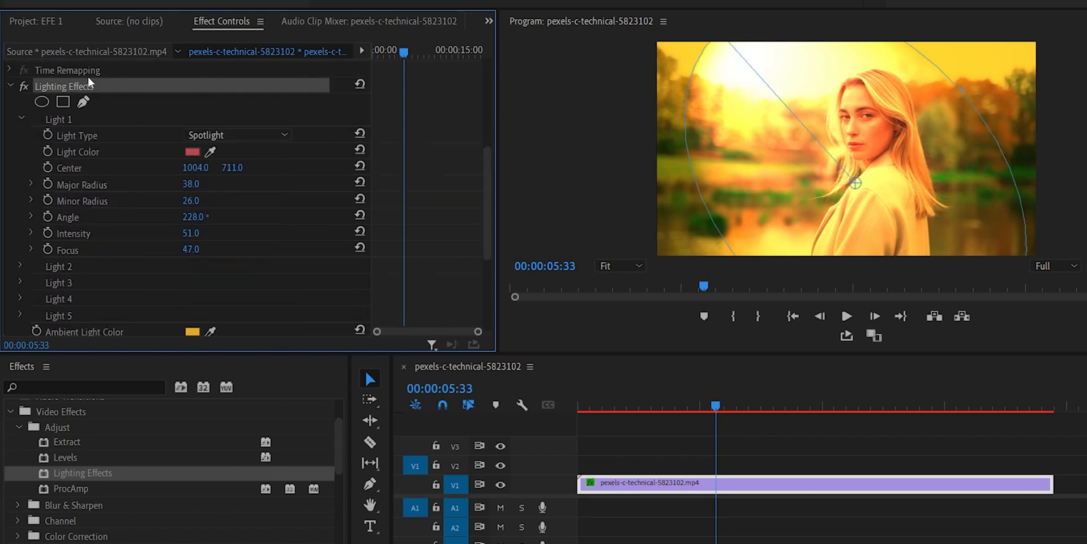
pyautogui.click(409, 48)
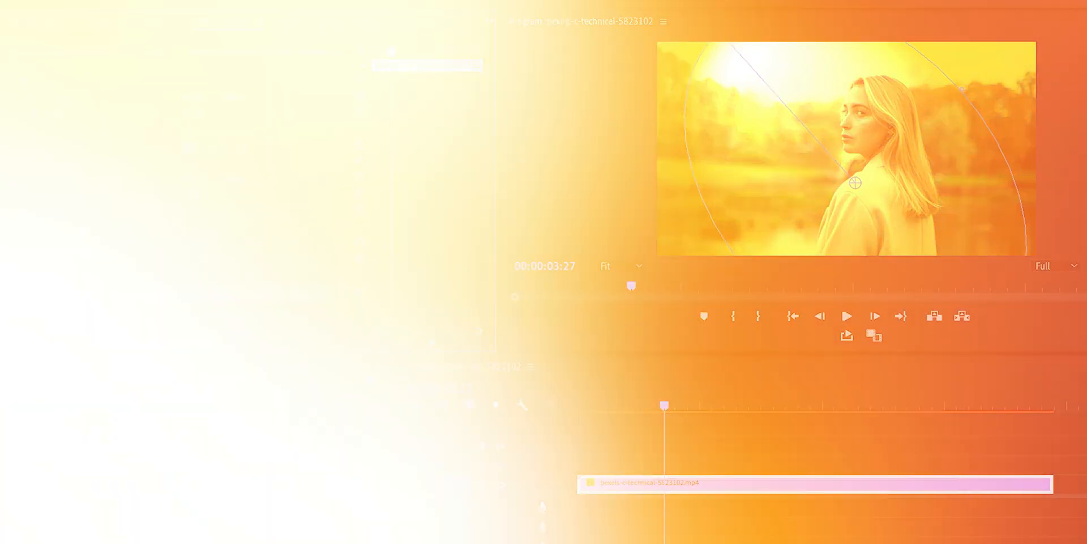
# Step: Apply the ProcAmp effect from the Adjust category to the V1 clip
pyautogui.moveTo(78, 487); pyautogui.dragTo(604, 482)
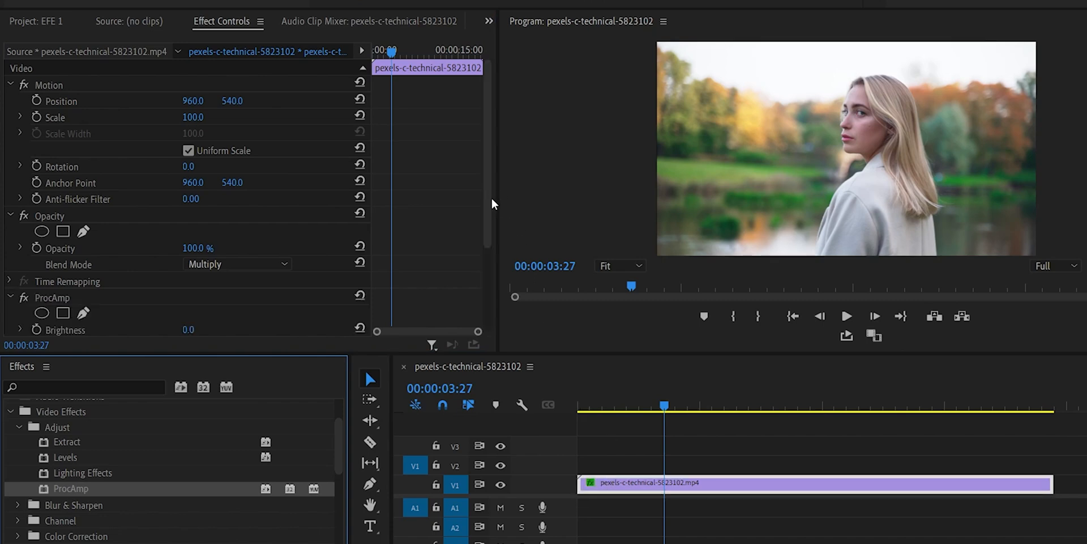
pyautogui.scroll(-3, 487, 215)
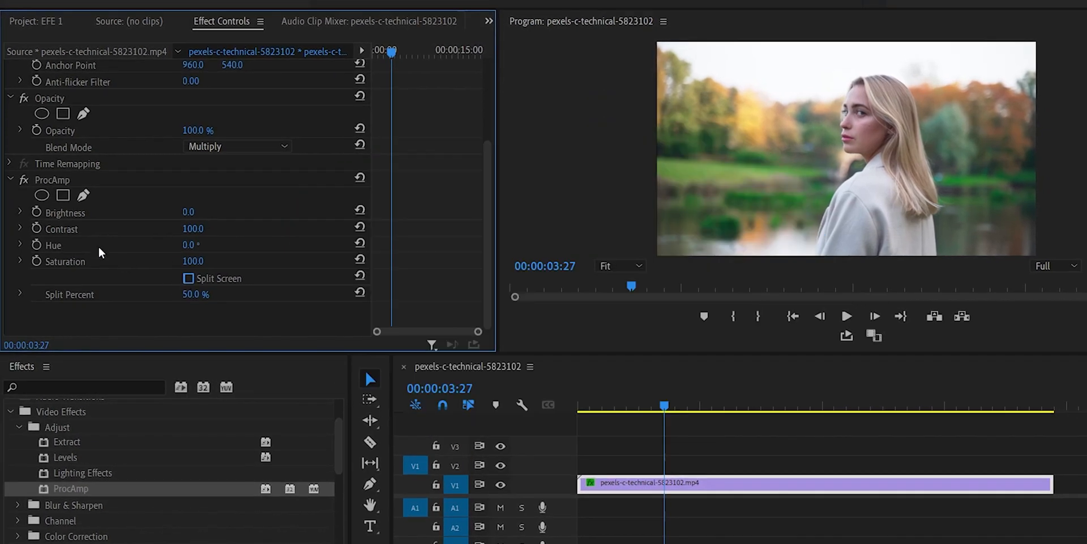
# Step: Try ProcAmp with Split Screen on, brightness 34, contrast 74, hue 35° and saturation 118, and adjust the split percent
pyautogui.click(188, 278)
pyautogui.moveTo(192, 213); pyautogui.dragTo(208, 213)
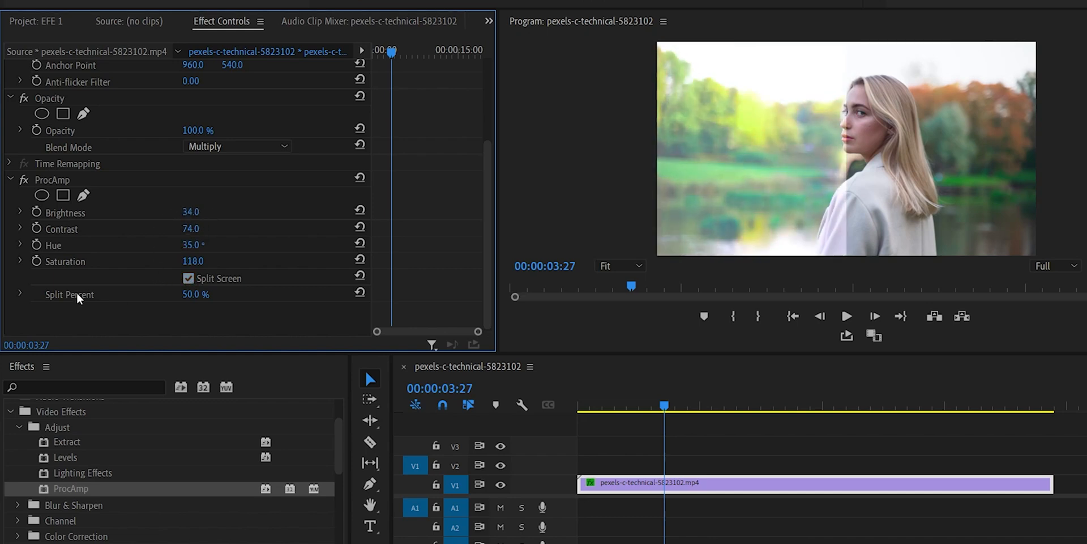
pyautogui.moveTo(195, 295)
pyautogui.mouseDown()
pyautogui.moveTo(185, 295)
pyautogui.moveTo(205, 295)
pyautogui.mouseUp()
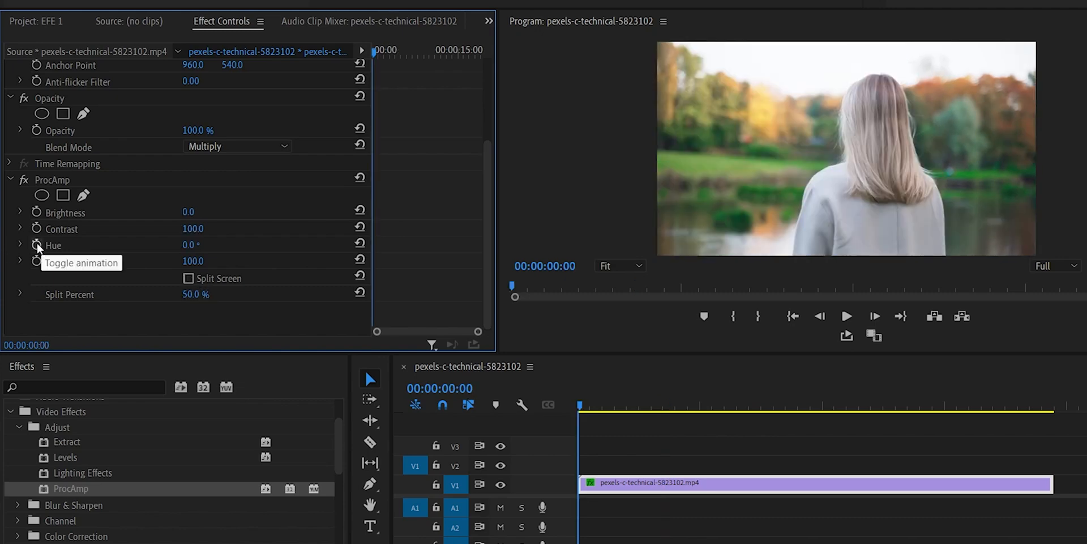
# Step: Animate ProcAmp's hue and saturation with keyframes from the clip's start to increased values at its end
pyautogui.click(36, 244)
pyautogui.click(36, 261)
pyautogui.moveTo(375, 53); pyautogui.dragTo(460, 52)
pyautogui.moveTo(191, 245); pyautogui.dragTo(207, 245)
pyautogui.moveTo(192, 261); pyautogui.dragTo(205, 261)
pyautogui.moveTo(435, 218); pyautogui.dragTo(483, 285)
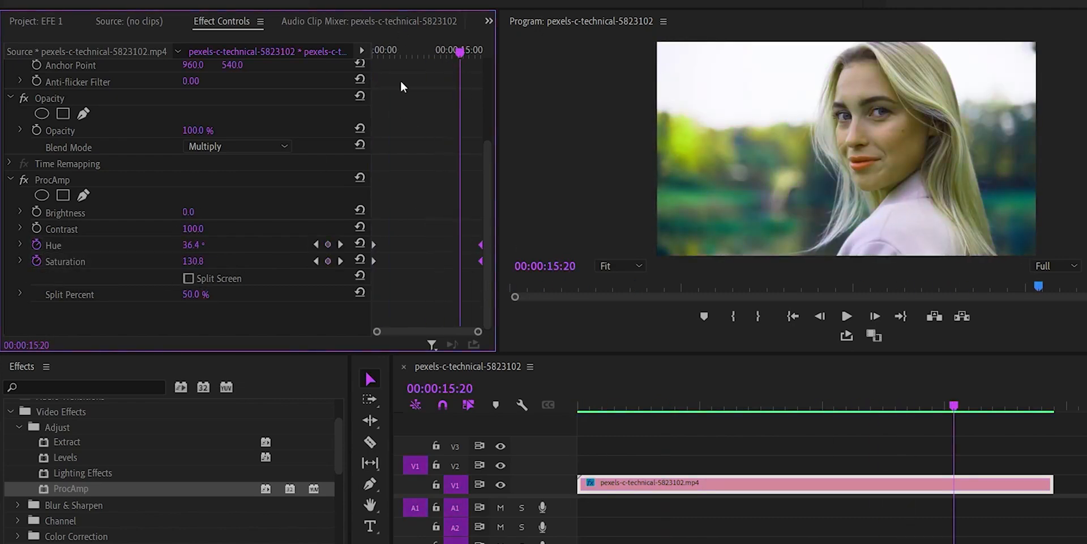
# Step: Play the clip from its start to review the animated hue and saturation
pyautogui.press('Home')
pyautogui.press('space')
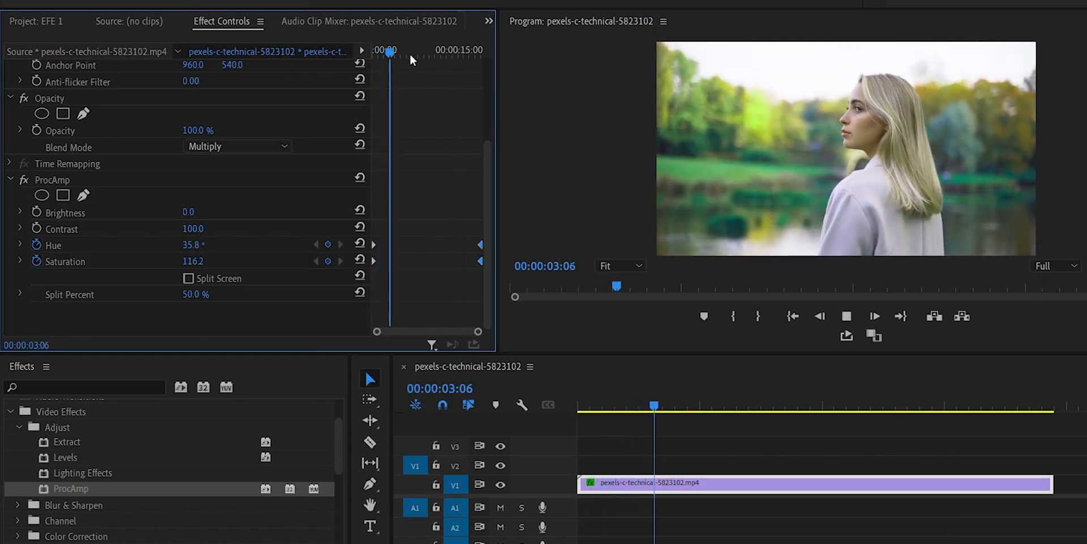
pyautogui.moveTo(404, 51); pyautogui.dragTo(296, 60)
pyautogui.press('space')
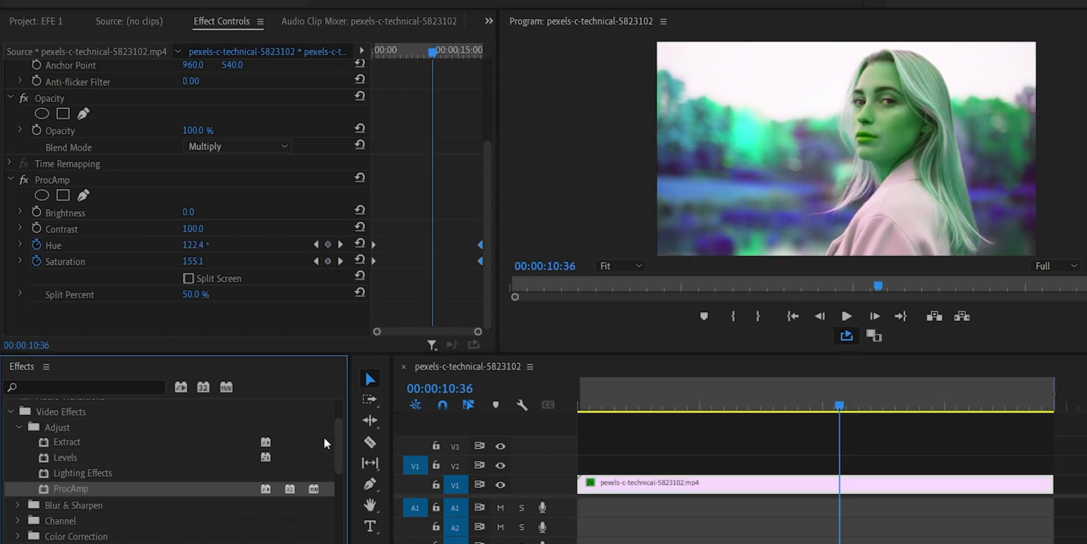
# Step: Expand the Blur & Sharpen category of video effects and look through its effects
pyautogui.moveTo(341, 439); pyautogui.dragTo(341, 454)
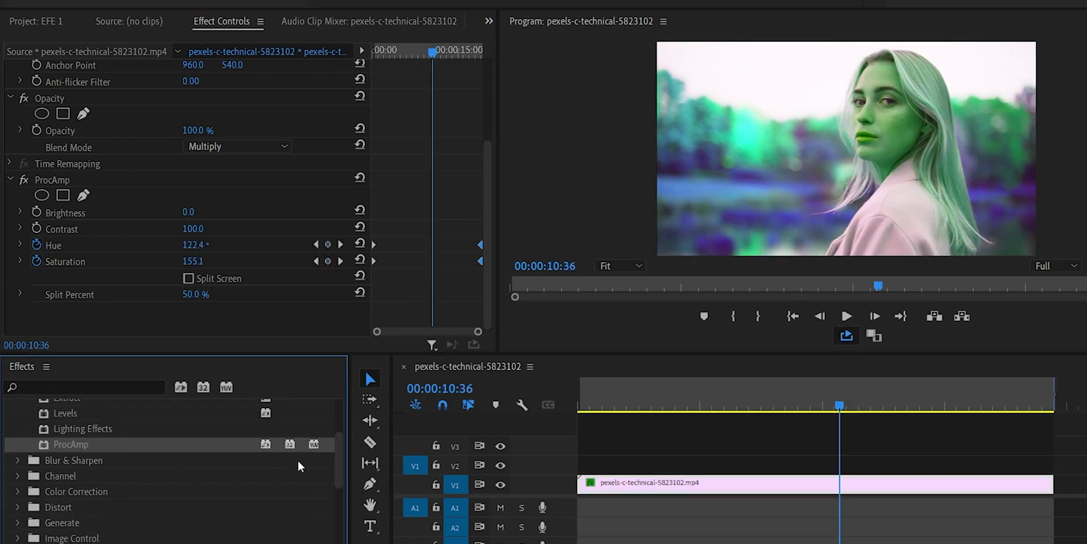
pyautogui.click(19, 460)
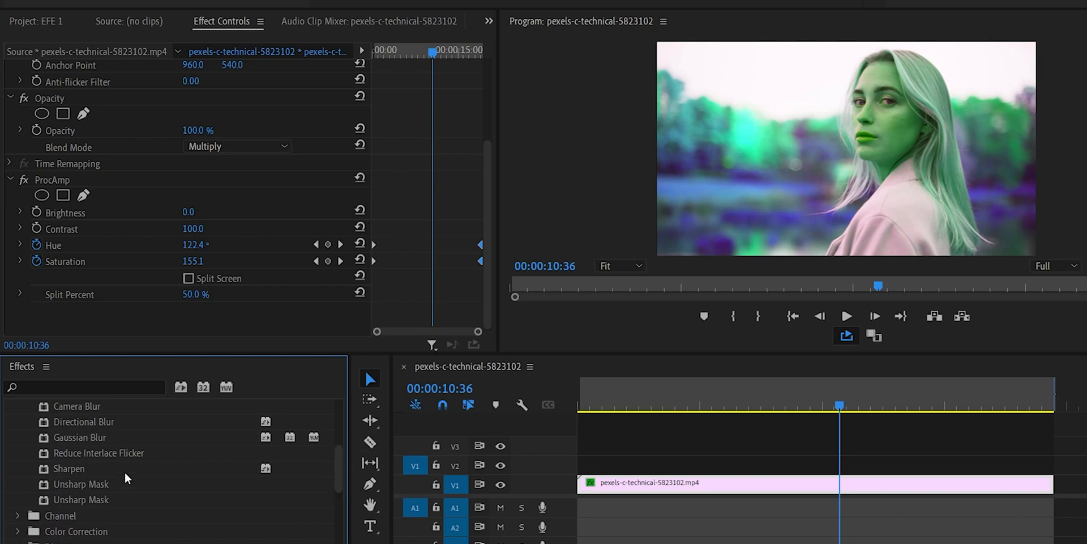
pyautogui.moveTo(337, 467); pyautogui.dragTo(338, 422)
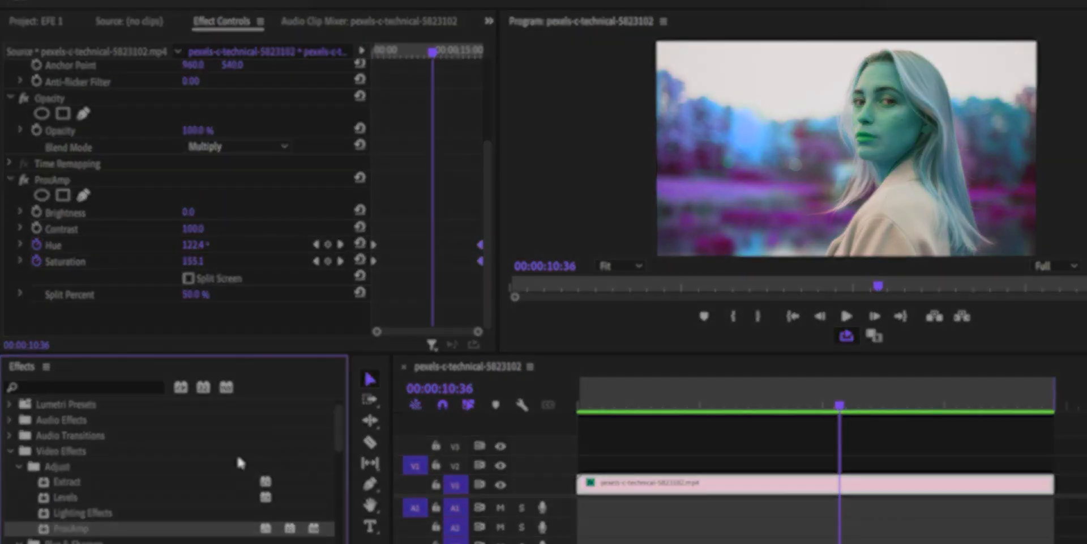